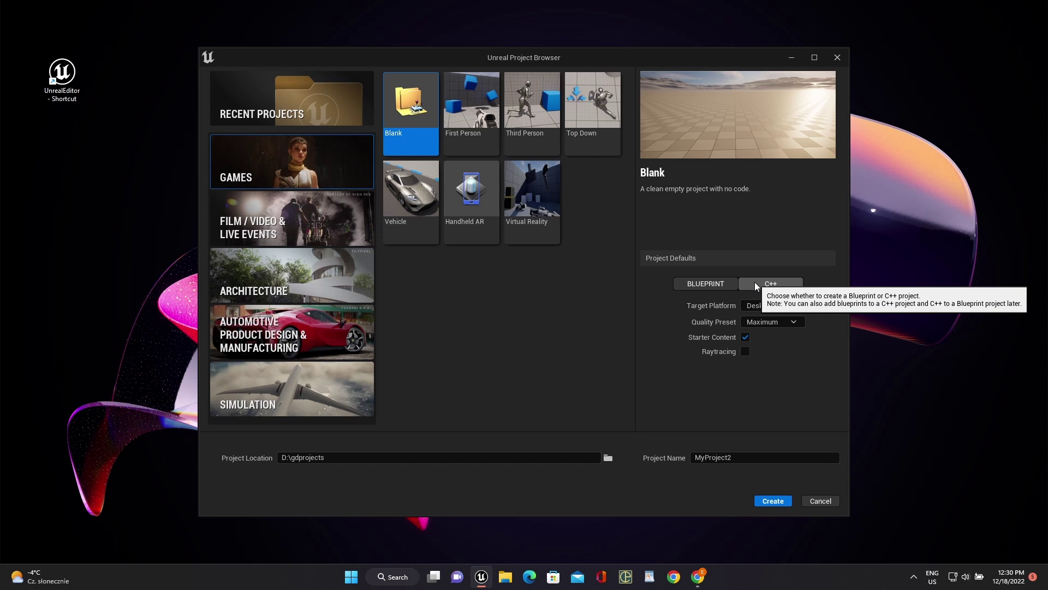
Make the Blank project C++, targeting Mobile with the Scalable quality preset.
{"action": "left_click", "coordinate": [757, 284]}
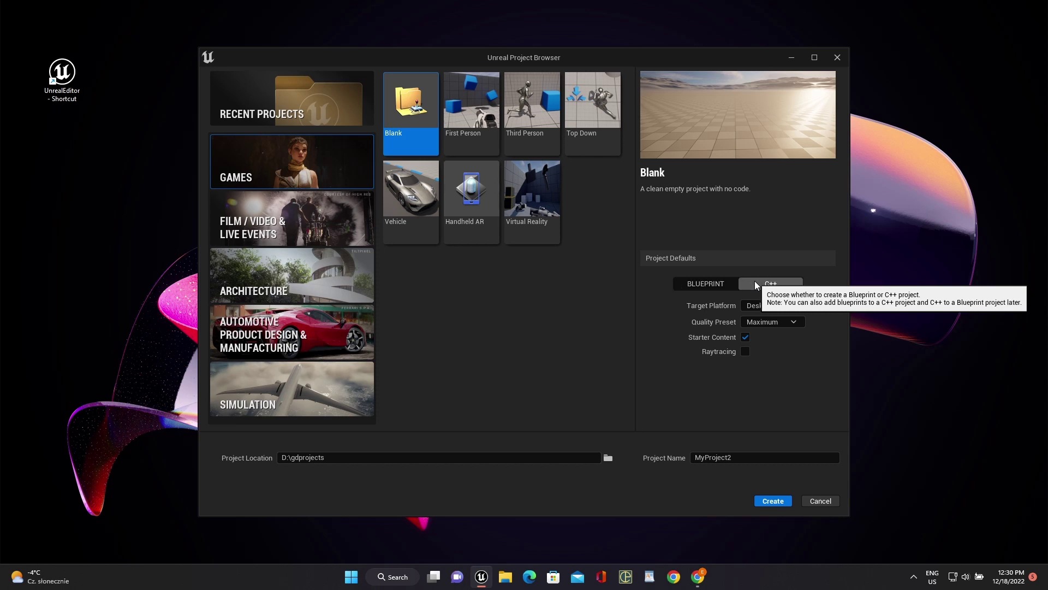
{"action": "left_click", "coordinate": [790, 306]}
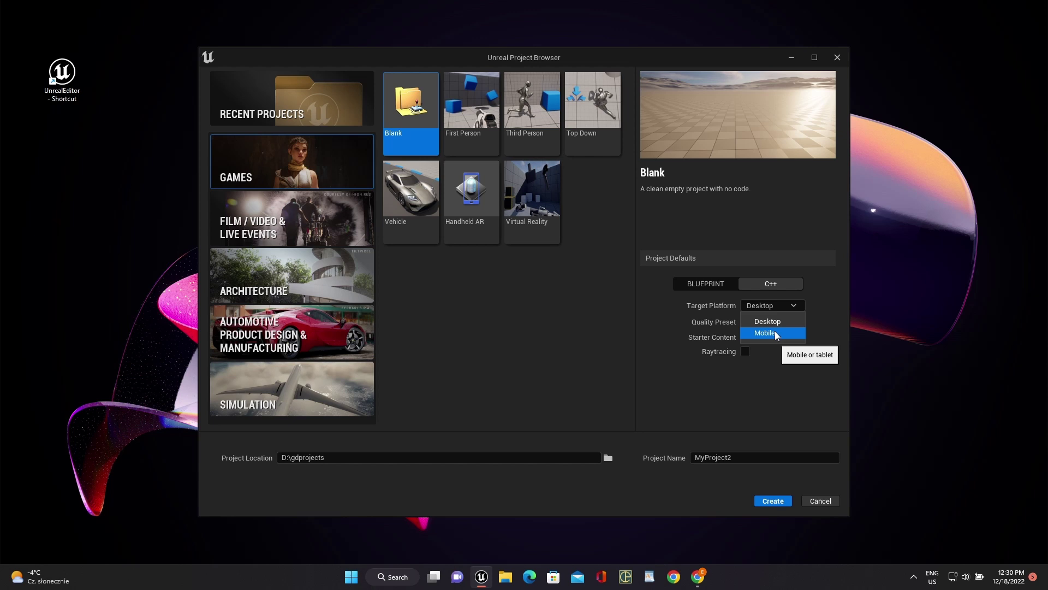
{"action": "left_click", "coordinate": [770, 332]}
{"action": "left_click", "coordinate": [785, 322]}
{"action": "left_click", "coordinate": [768, 349]}
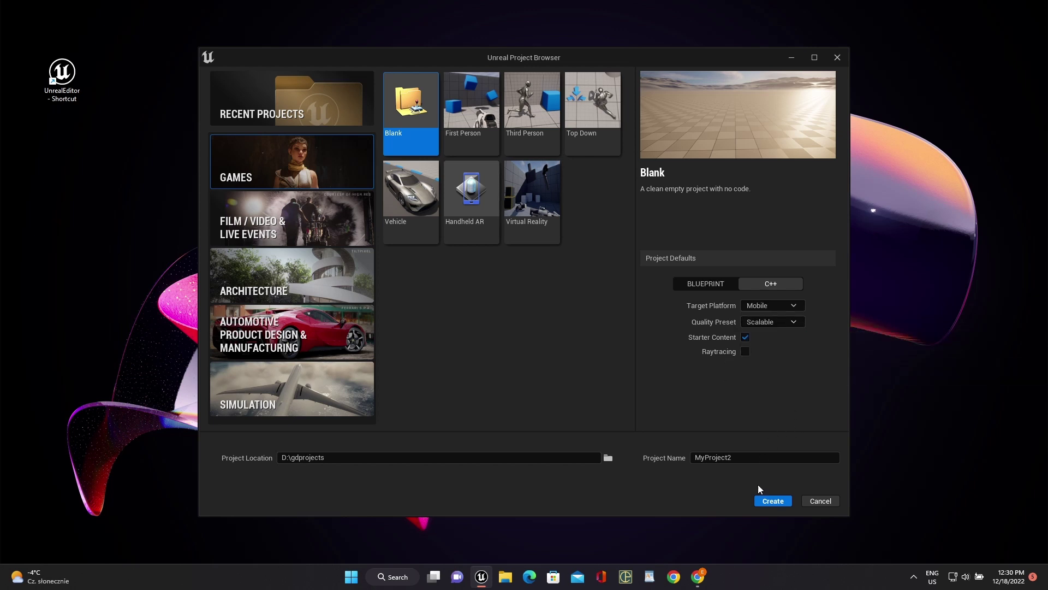
Name the project TopDownTutorialForYT.
{"action": "left_click", "coordinate": [719, 459]}
{"action": "double_click", "coordinate": [719, 459]}
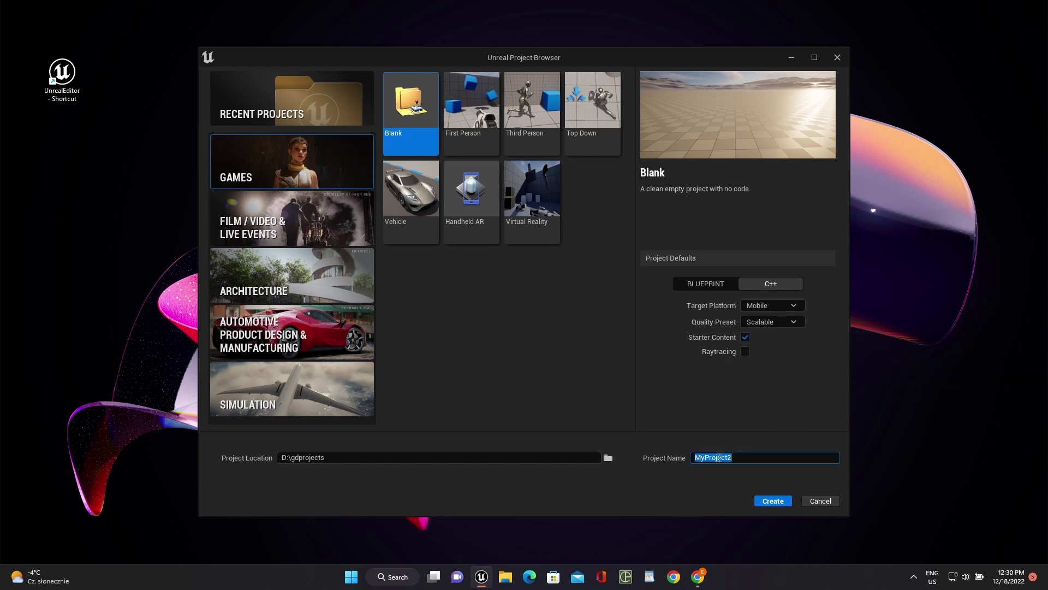
{"action": "key", "text": "BackSpace"}
{"action": "type", "text": "TopDownTutorai"}
{"action": "key", "text": "BackSpace"}
{"action": "key", "text": "BackSpace"}
{"action": "type", "text": "ialForYT"}
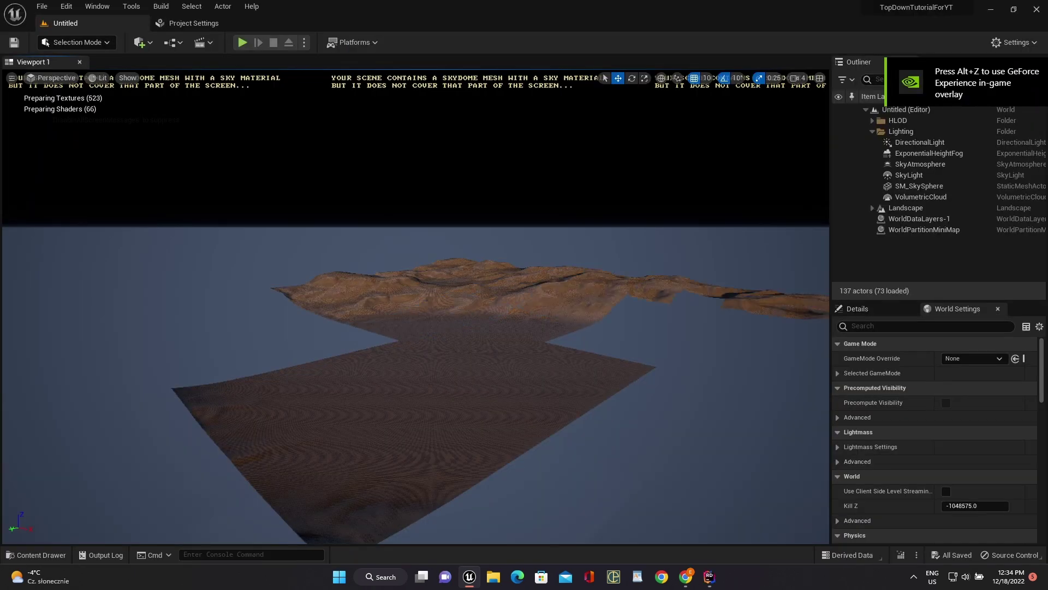
In the Content Drawer, create a folder named _Game under Content.
{"action": "left_click", "coordinate": [31, 559]}
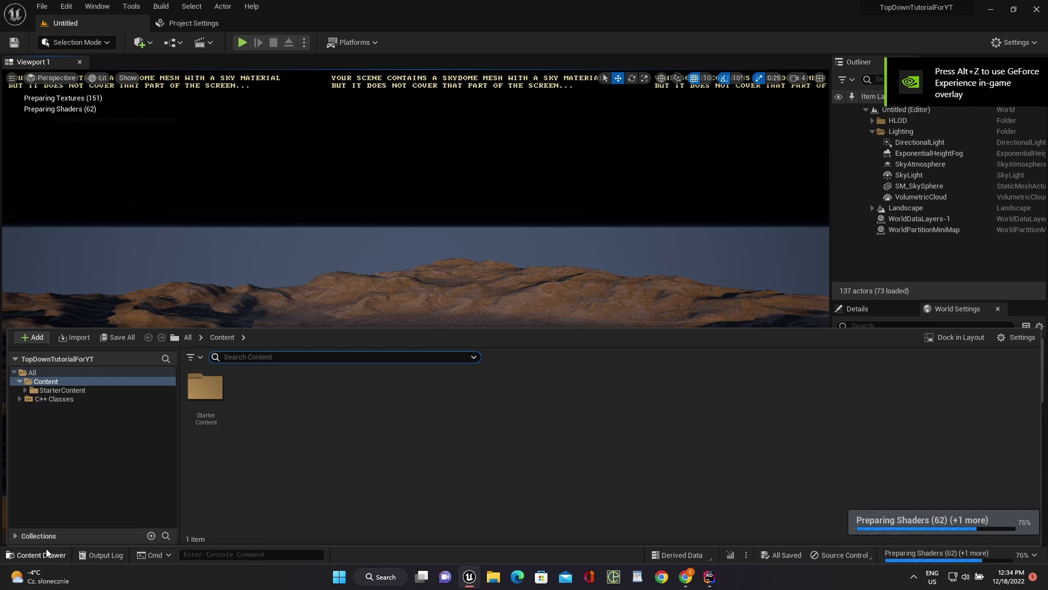
{"action": "right_click", "coordinate": [50, 387]}
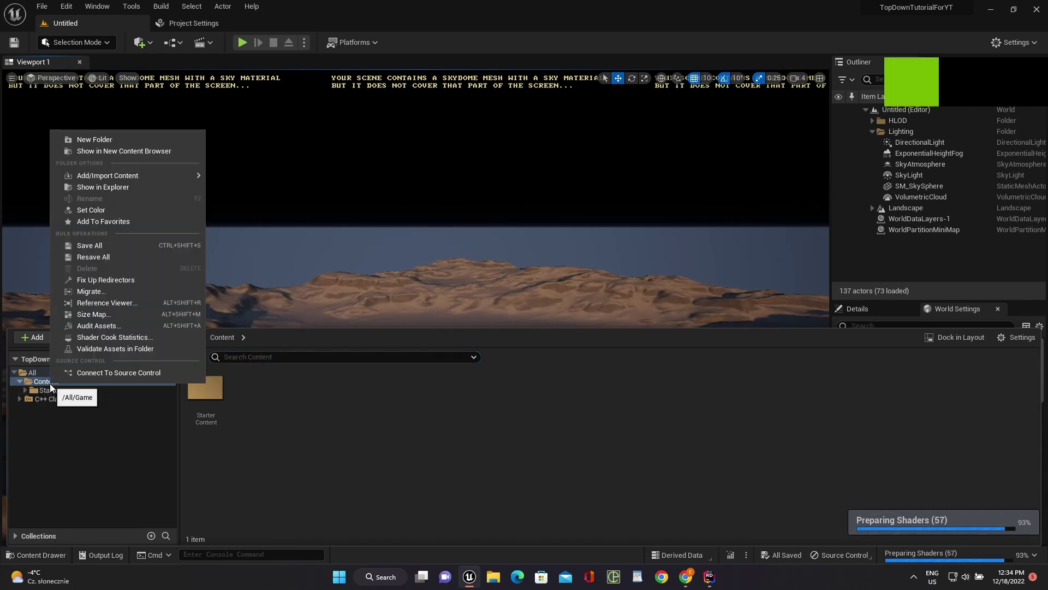
{"action": "left_click", "coordinate": [128, 139]}
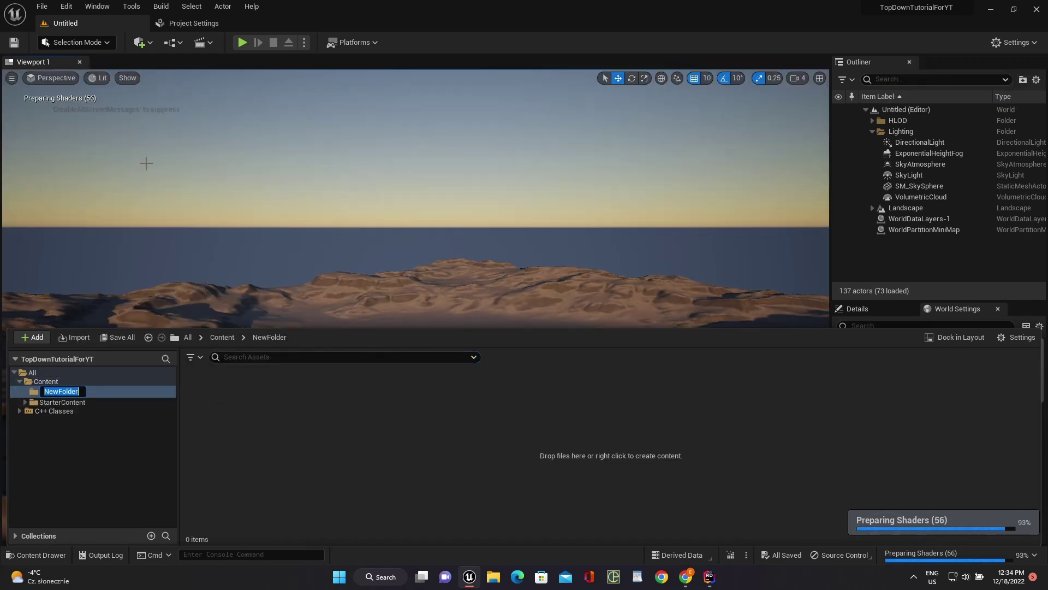
{"action": "type", "text": "_Game"}
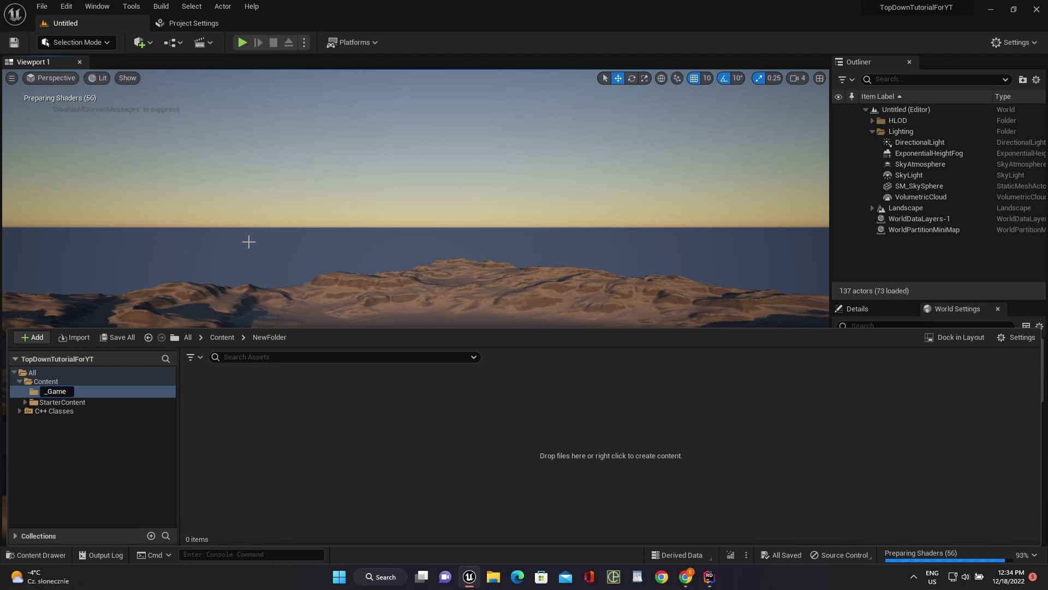
{"action": "key", "text": "Return"}
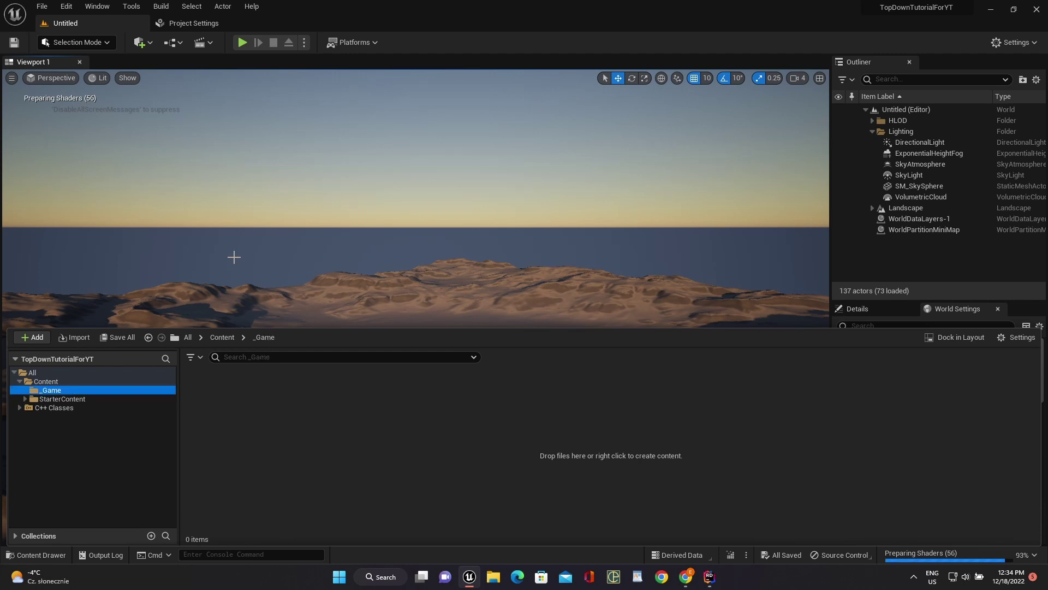
Create a Blueprints folder inside _Game.
{"action": "right_click", "coordinate": [46, 391]}
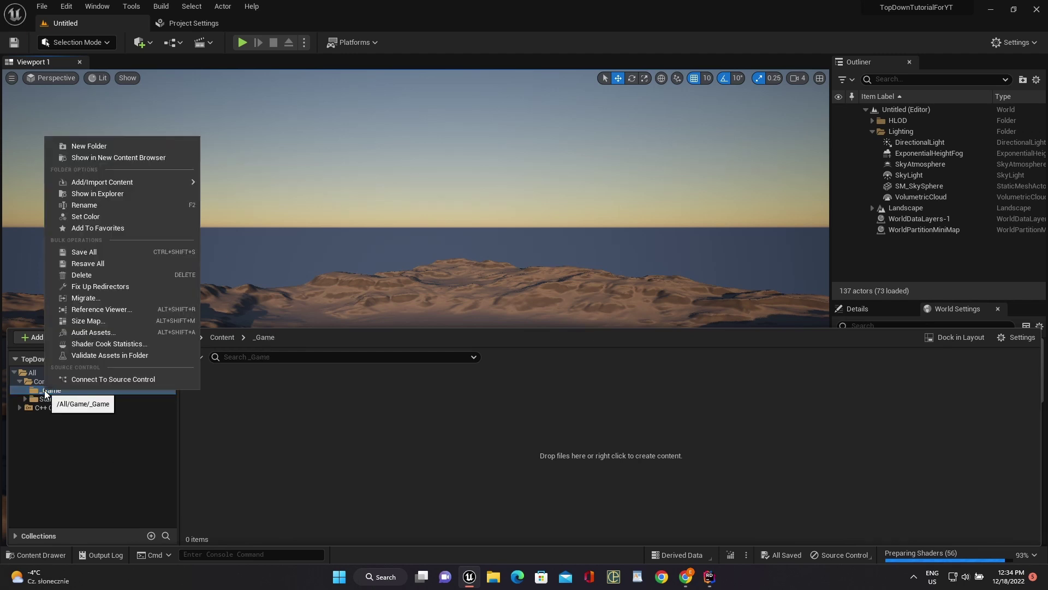
{"action": "left_click", "coordinate": [121, 143]}
{"action": "type", "text": "Blu"}
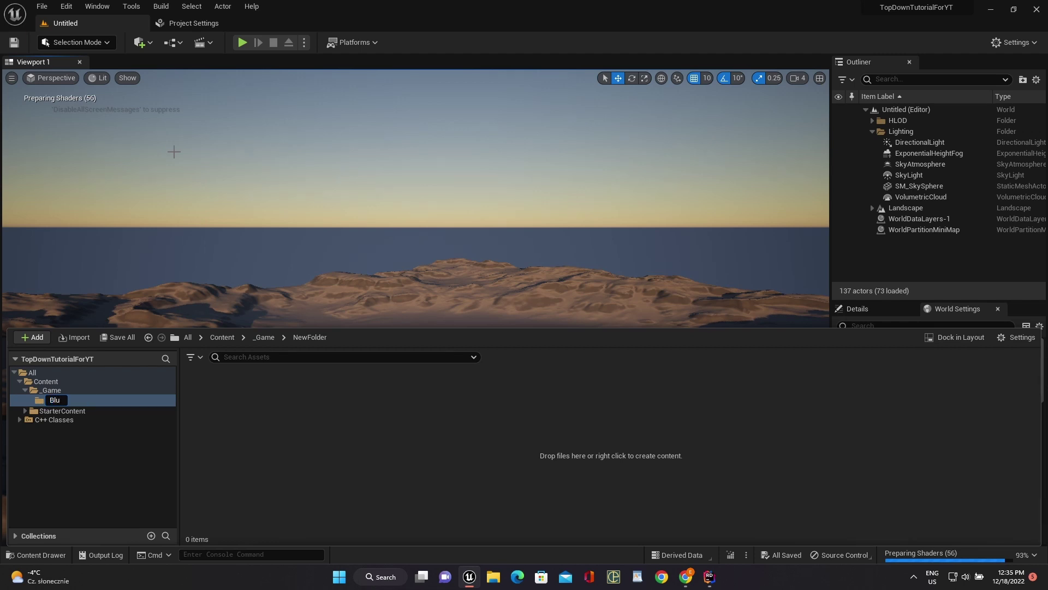
{"action": "type", "text": "eprints"}
{"action": "key", "text": "Return"}
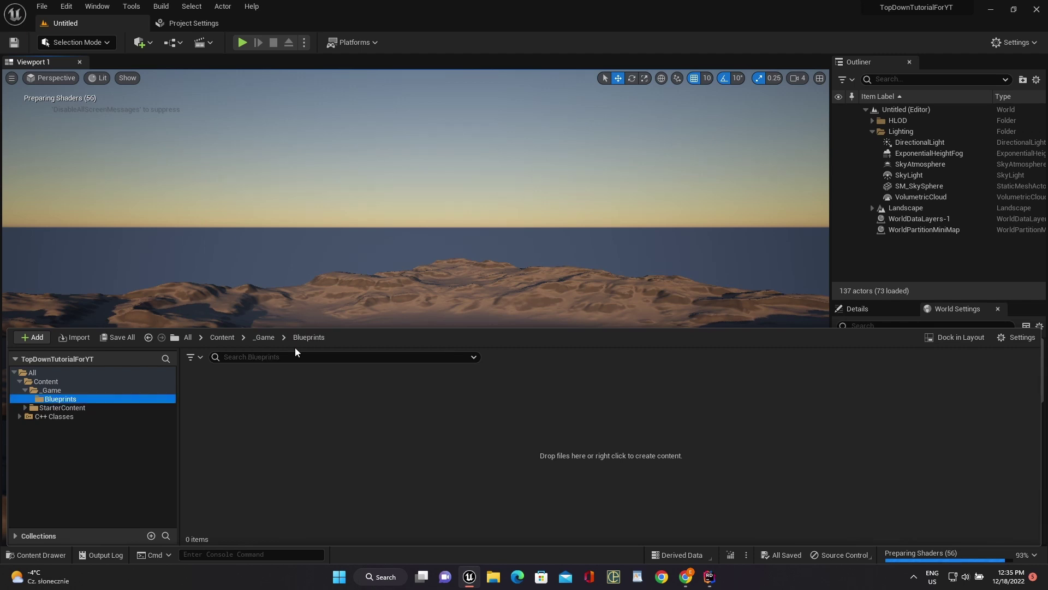
Create a new Character-based Blueprint Class in the Blueprints folder.
{"action": "right_click", "coordinate": [227, 397]}
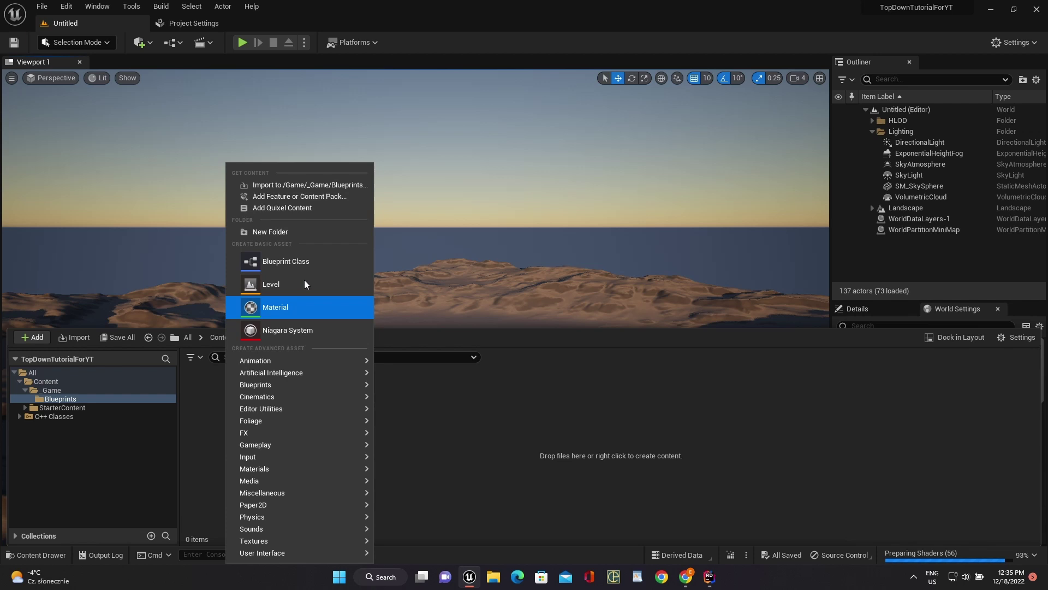
{"action": "left_click", "coordinate": [293, 261]}
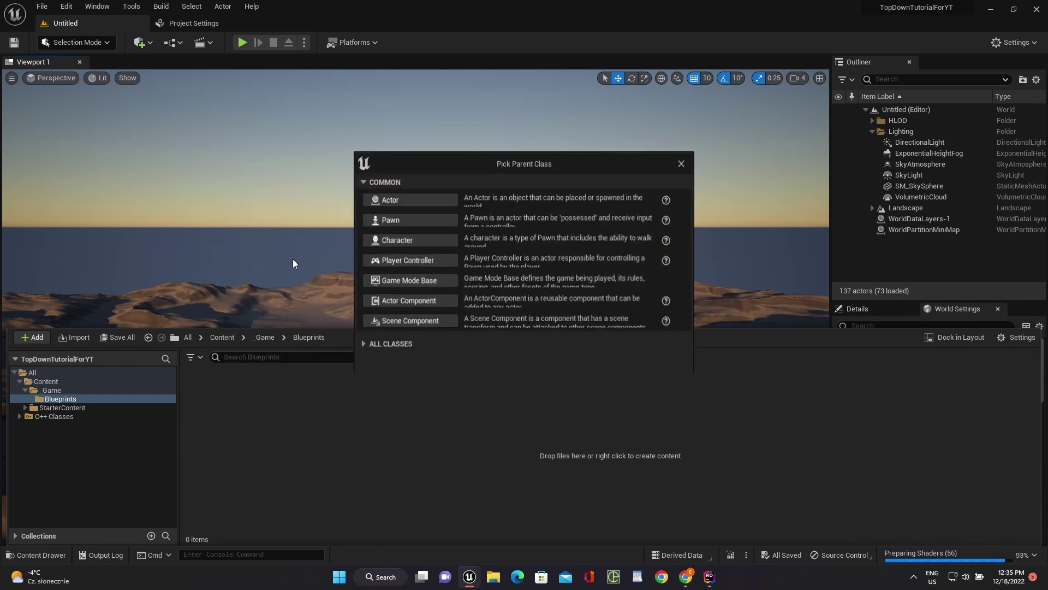
{"action": "left_click", "coordinate": [425, 241]}
Name the blueprint BP_Character and open it in the Blueprint editor.
{"action": "key", "text": "BackSpace"}
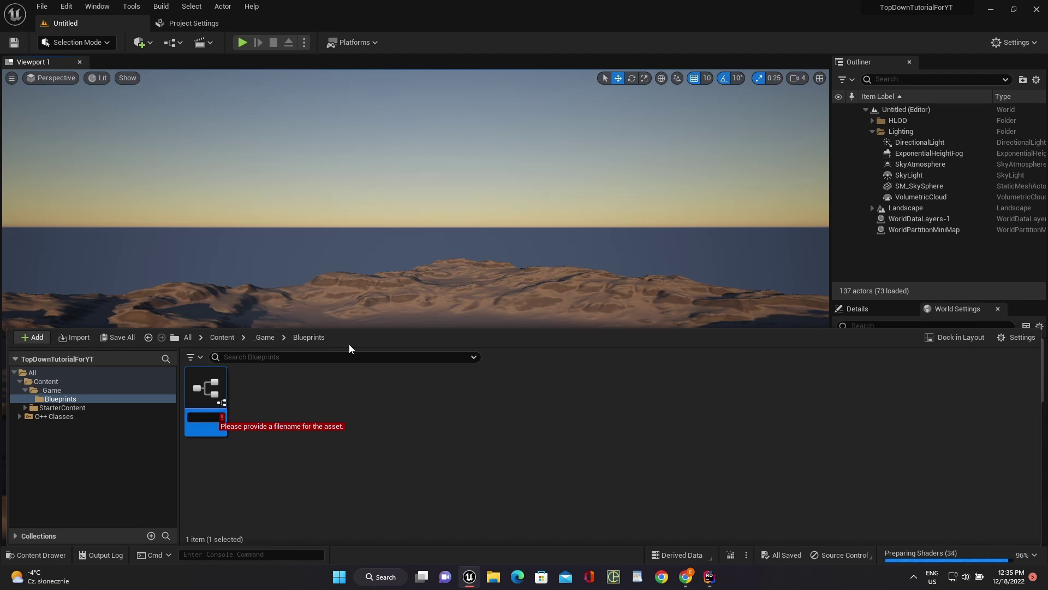
{"action": "type", "text": "Ch"}
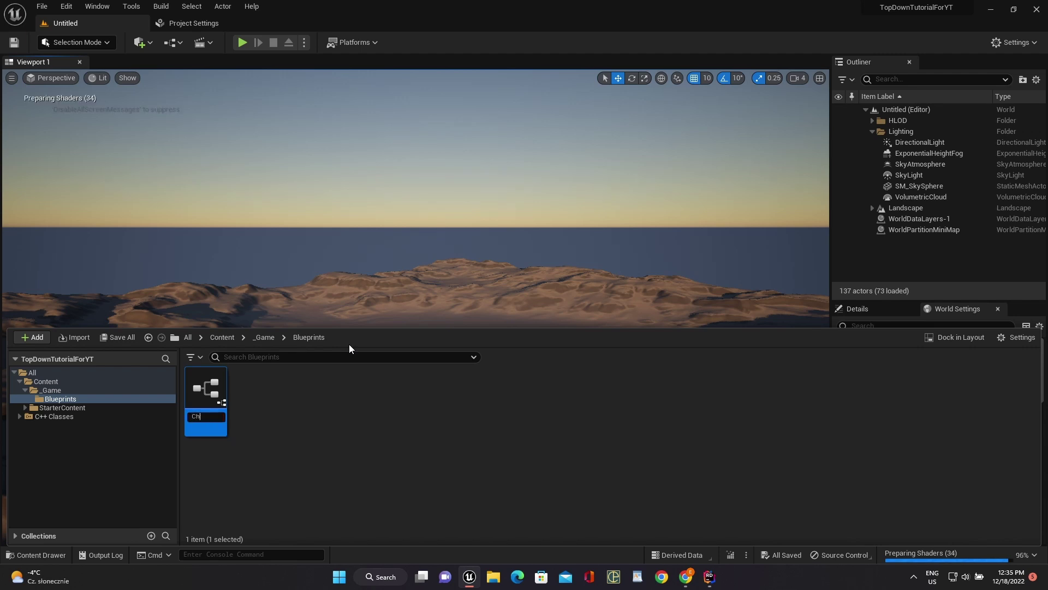
{"action": "key", "text": "BackSpace"}
{"action": "type", "text": "C"}
{"action": "key", "text": "BackSpace"}
{"action": "type", "text": "cha"}
{"action": "key", "text": "BackSpace"}
{"action": "key", "text": "BackSpace"}
{"action": "key", "text": "BackSpace"}
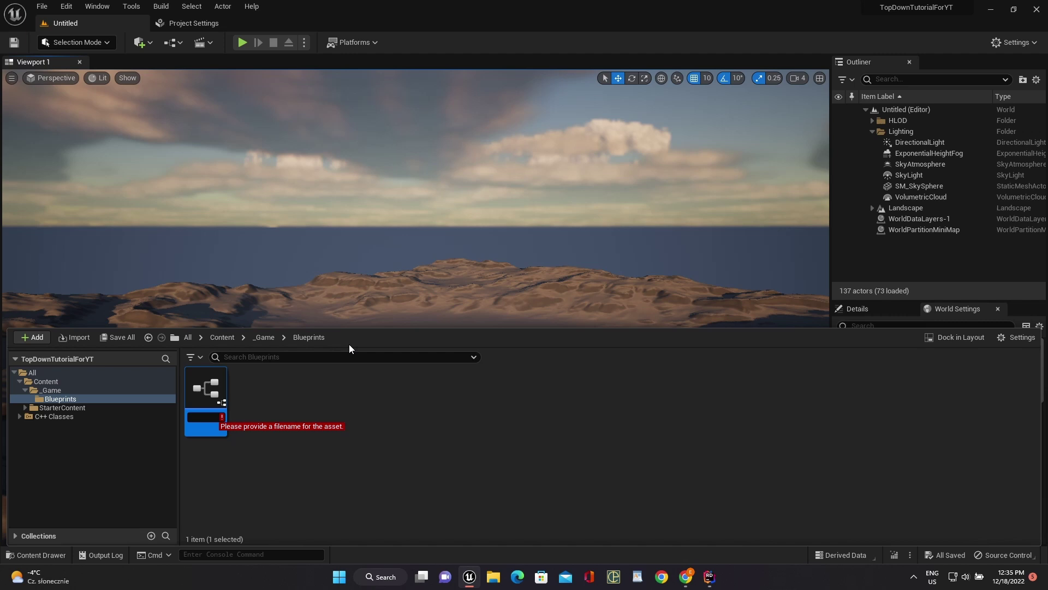
{"action": "type", "text": "BP_Charactre"}
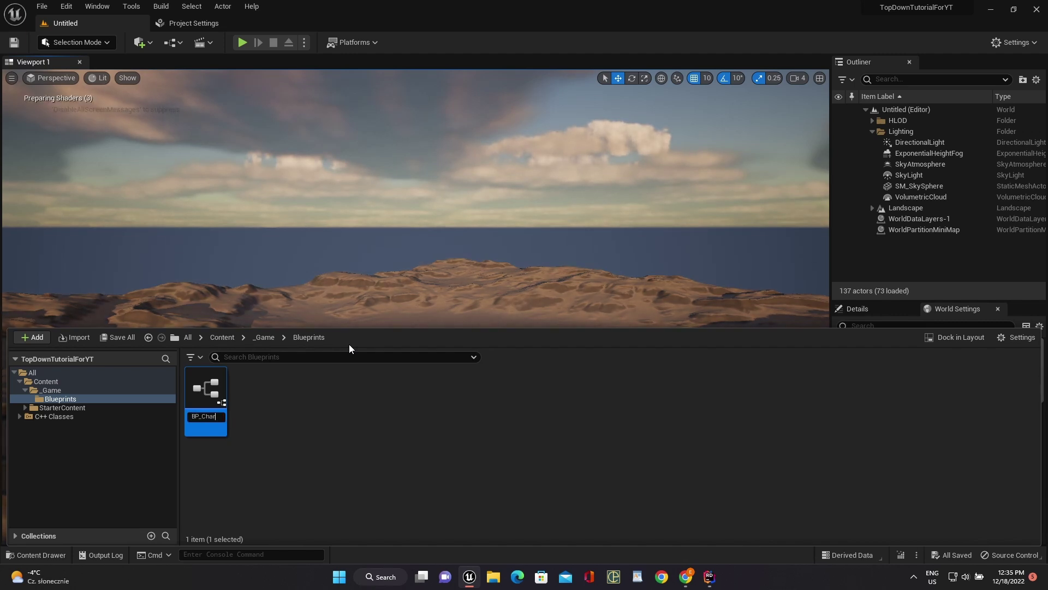
{"action": "key", "text": "BackSpace"}
{"action": "key", "text": "BackSpace"}
{"action": "type", "text": "er"}
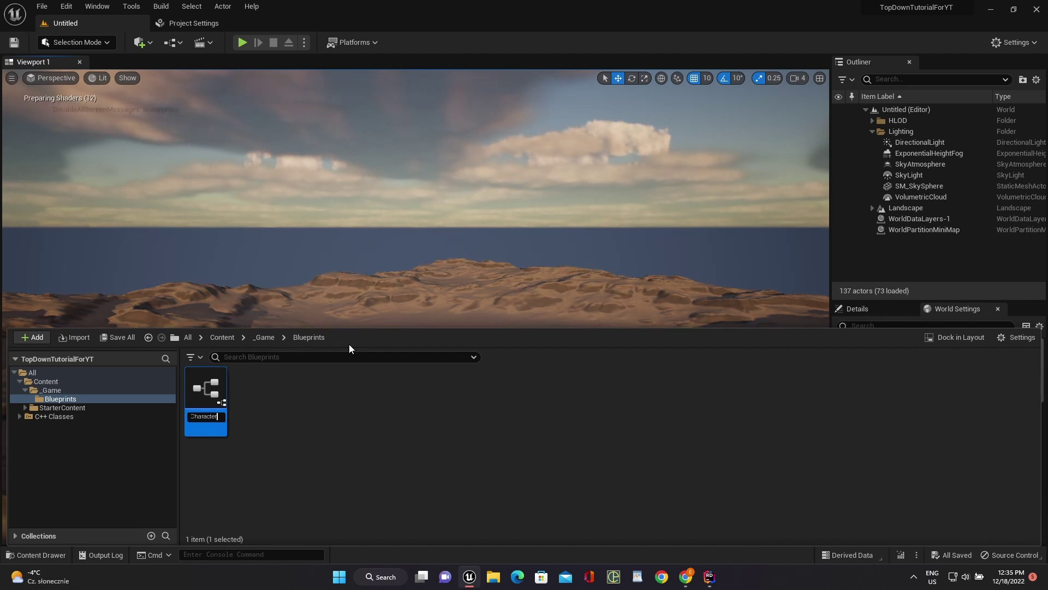
{"action": "key", "text": "Return"}
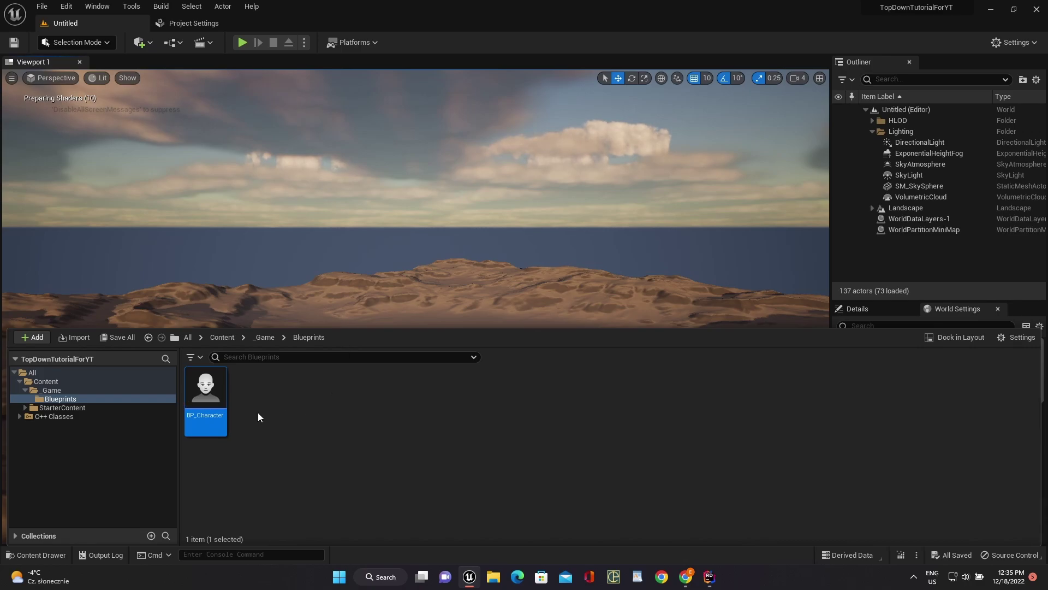
{"action": "double_click", "coordinate": [206, 399]}
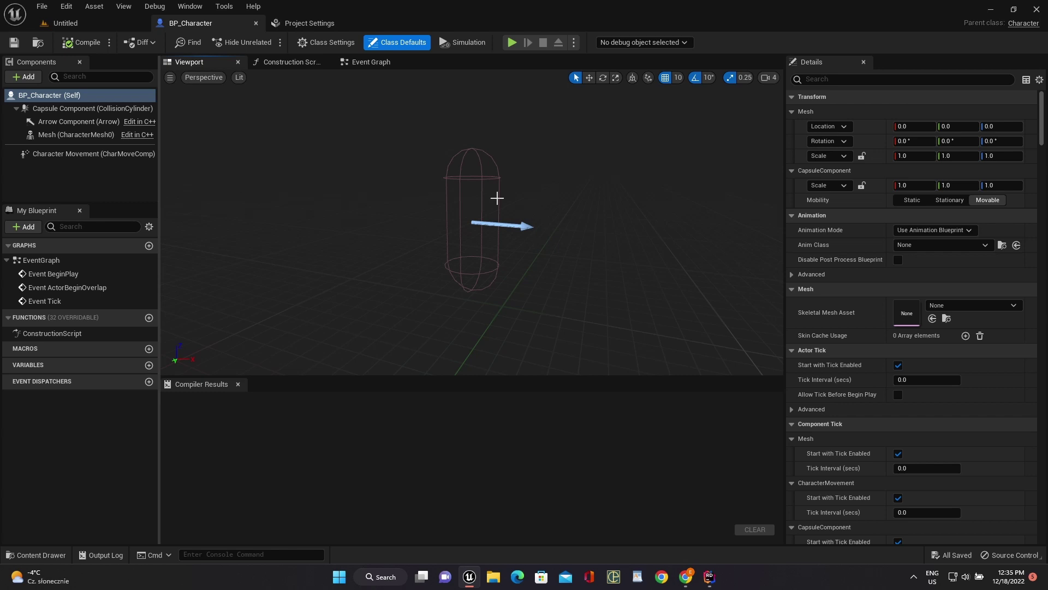
Confirm the Mesh component has no skeletal mesh, then switch to the Mixamo page in Chrome.
{"action": "left_click", "coordinate": [74, 137]}
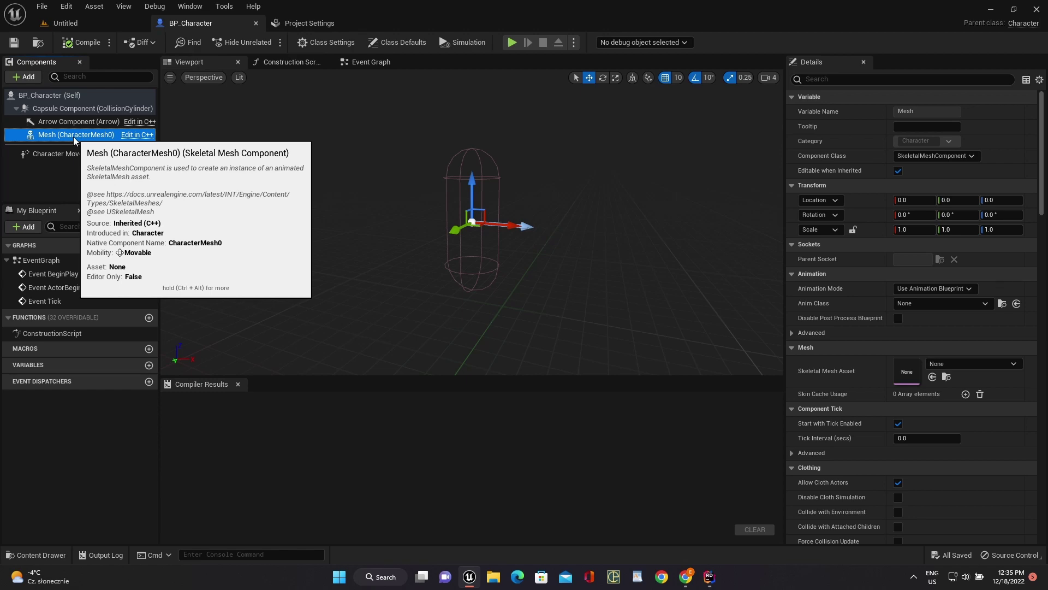
{"action": "left_click", "coordinate": [689, 577]}
{"action": "scroll", "coordinate": [386, 262], "scroll_direction": "up", "scroll_amount": 2}
{"action": "scroll", "coordinate": [389, 259], "scroll_direction": "down", "scroll_amount": 2}
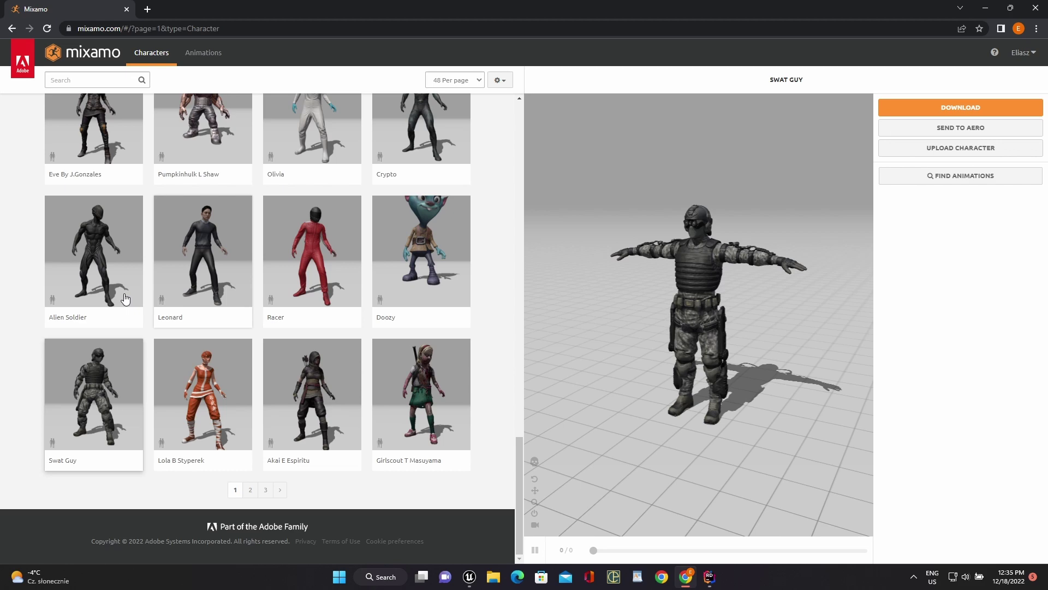
Download Swat Guy as FBX Binary in T-Pose, then shrink the browser over Unreal.
{"action": "left_click", "coordinate": [924, 110]}
{"action": "left_click", "coordinate": [626, 155]}
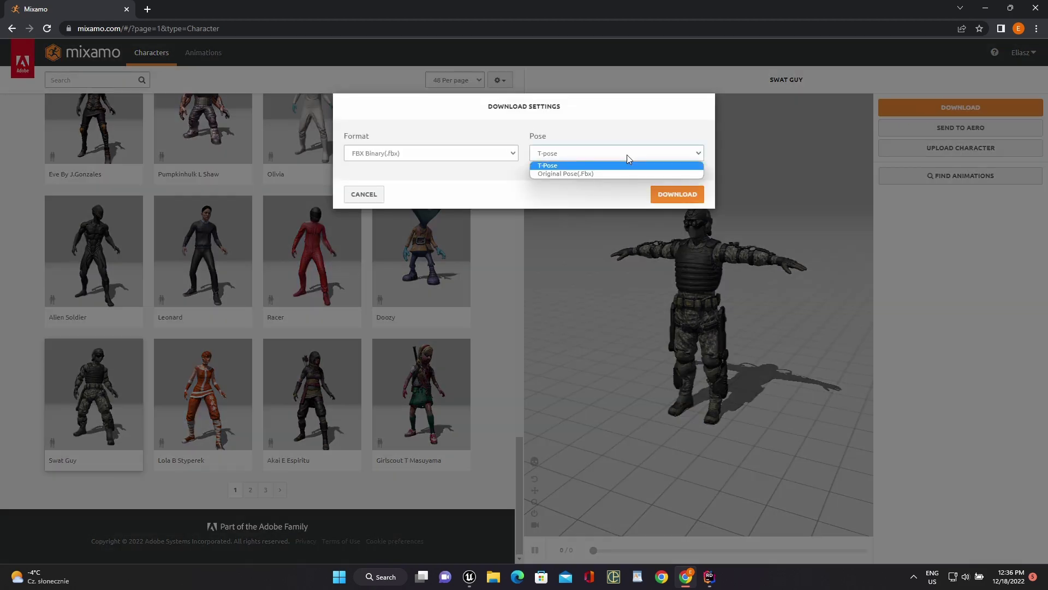
{"action": "left_click", "coordinate": [623, 156]}
{"action": "left_click", "coordinate": [454, 155]}
{"action": "left_click", "coordinate": [454, 155]}
{"action": "left_click", "coordinate": [673, 192]}
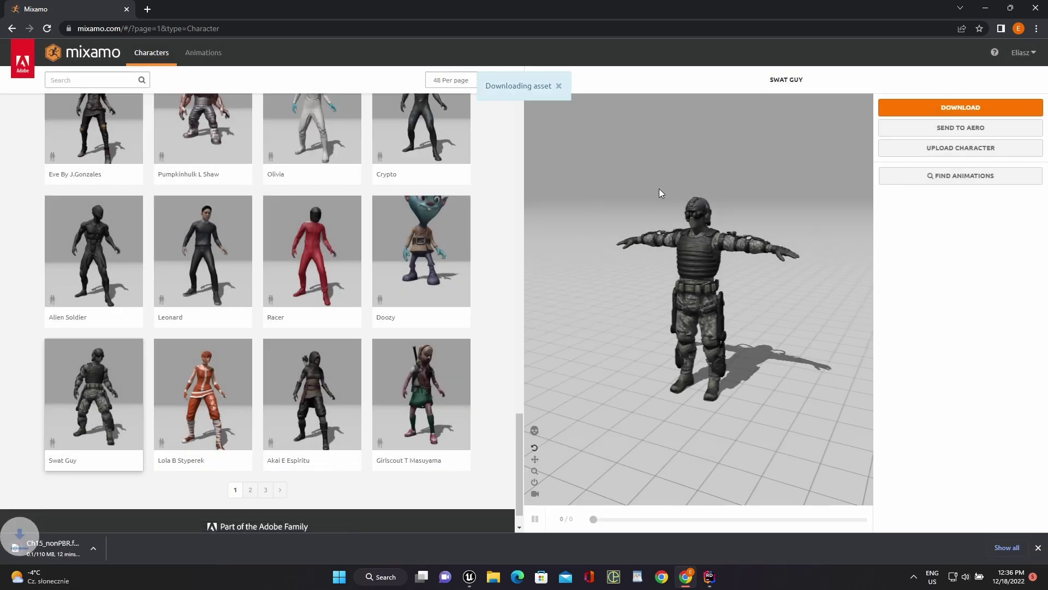
{"action": "double_click", "coordinate": [395, 19]}
{"action": "left_click_drag", "start_coordinate": [394, 19], "coordinate": [608, 23]}
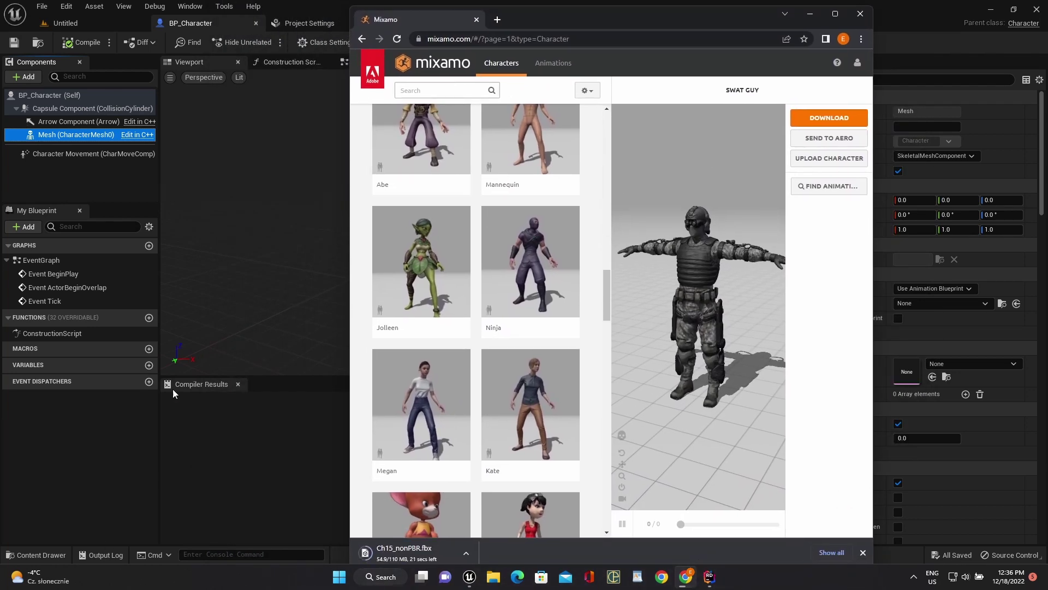
Create an Assets folder inside _Game in the Content Drawer.
{"action": "left_click", "coordinate": [36, 555]}
{"action": "left_click", "coordinate": [35, 555]}
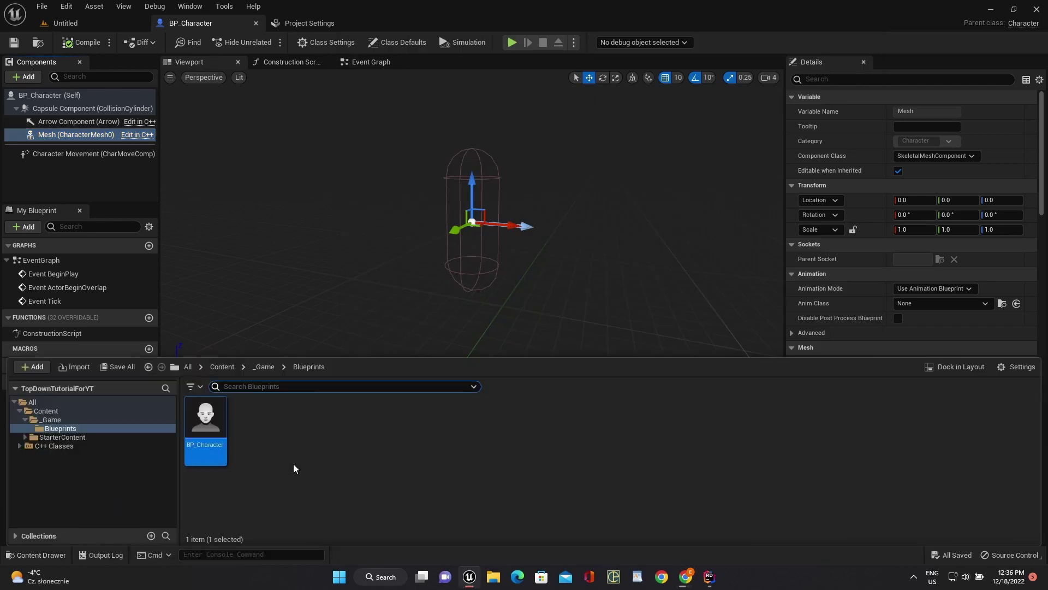
{"action": "left_click", "coordinate": [52, 419]}
{"action": "right_click", "coordinate": [48, 418]}
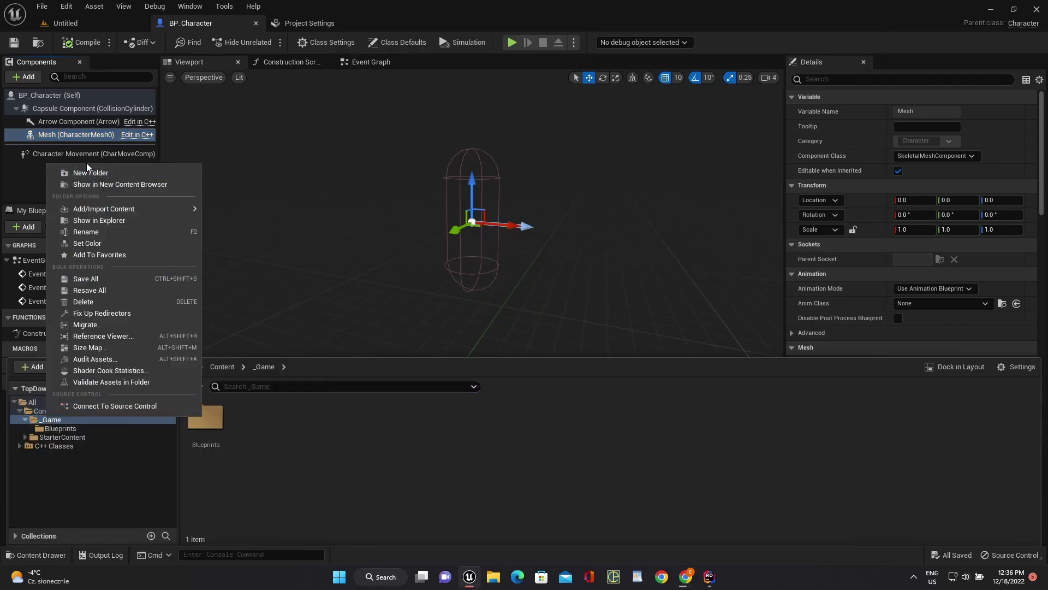
{"action": "left_click", "coordinate": [101, 173]}
{"action": "type", "text": "Assets"}
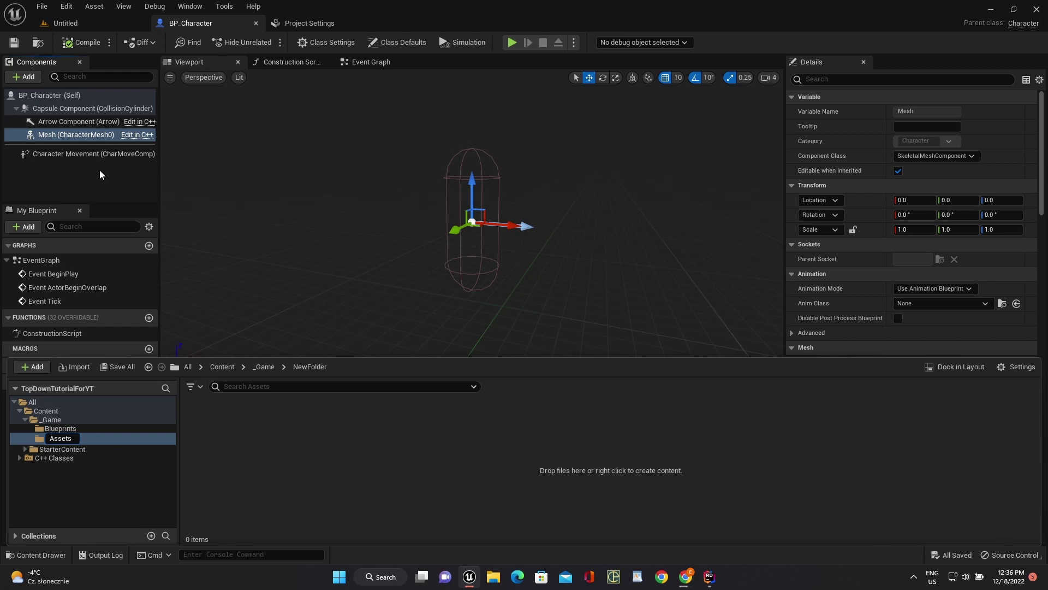
{"action": "key", "text": "Return"}
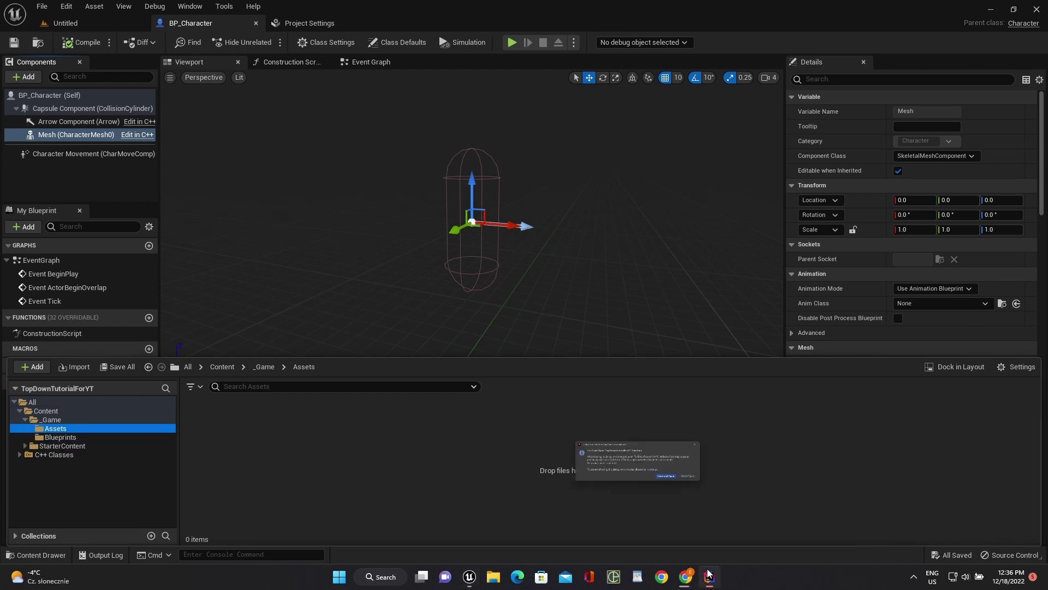
Drag the downloaded Ch15_nonPBR.fbx from the browser into the Assets folder.
{"action": "left_click", "coordinate": [684, 574]}
{"action": "left_click", "coordinate": [683, 574]}
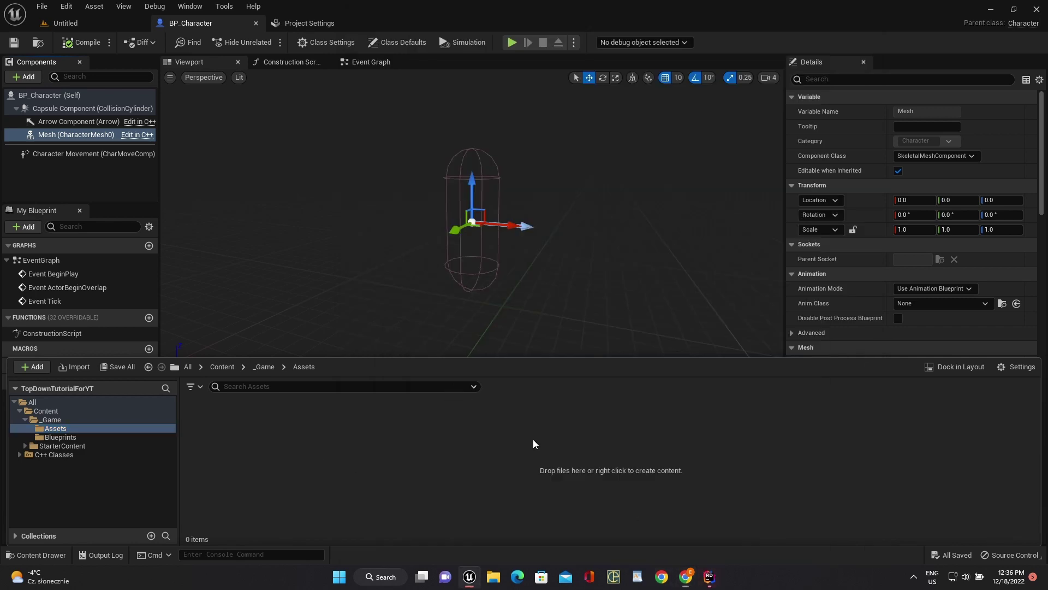
{"action": "left_click", "coordinate": [691, 584]}
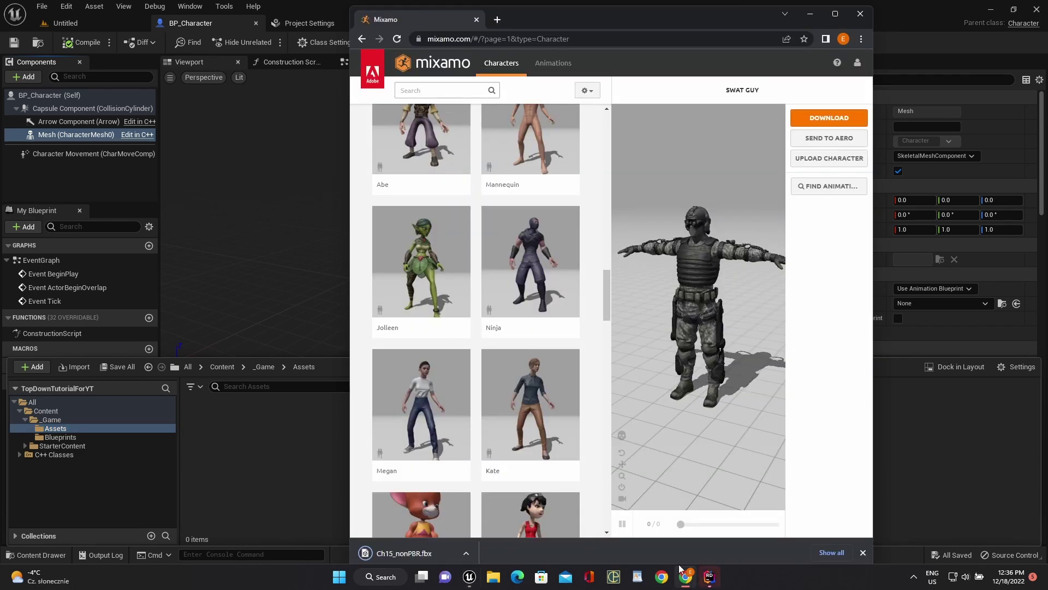
{"action": "left_click_drag", "start_coordinate": [418, 554], "coordinate": [234, 439]}
Import Ch15_nonPBR as a skeletal mesh with Skeleton left as None, using Import All.
{"action": "left_click", "coordinate": [810, 13]}
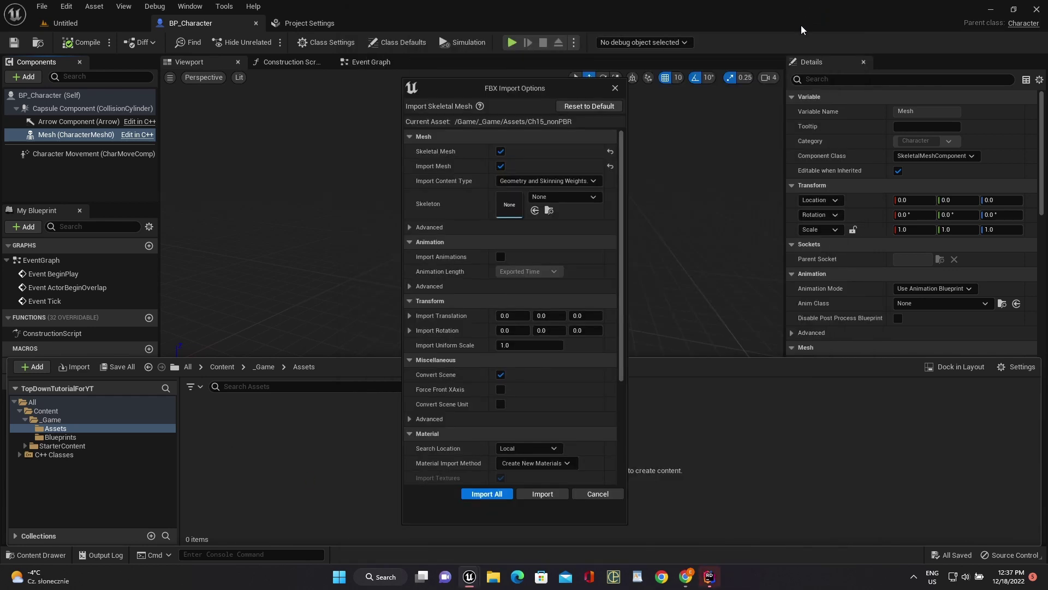
{"action": "left_click", "coordinate": [584, 197]}
{"action": "left_click", "coordinate": [584, 197]}
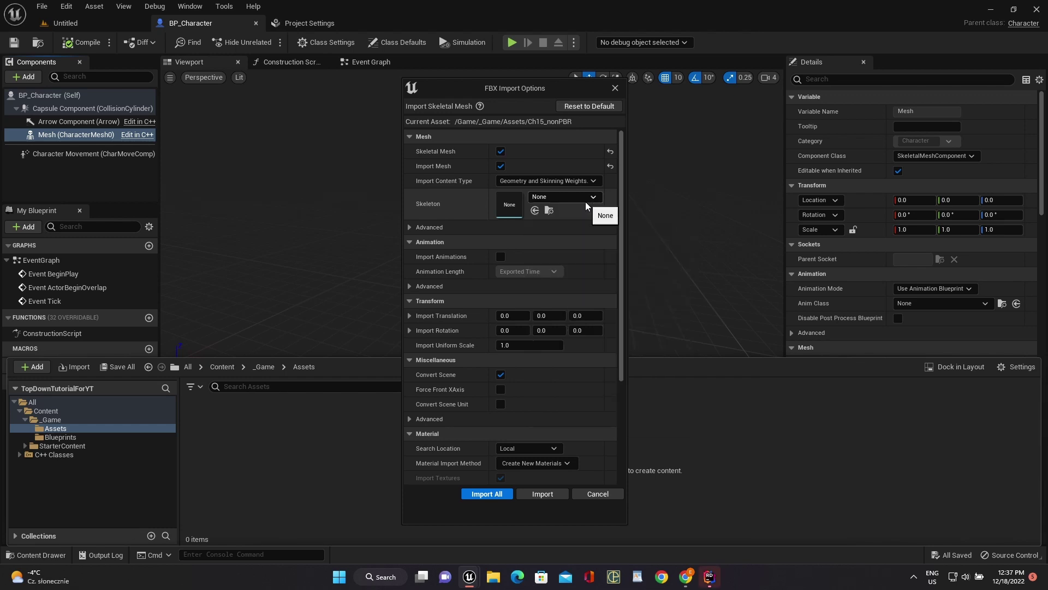
{"action": "scroll", "coordinate": [573, 285], "scroll_direction": "down", "scroll_amount": 5}
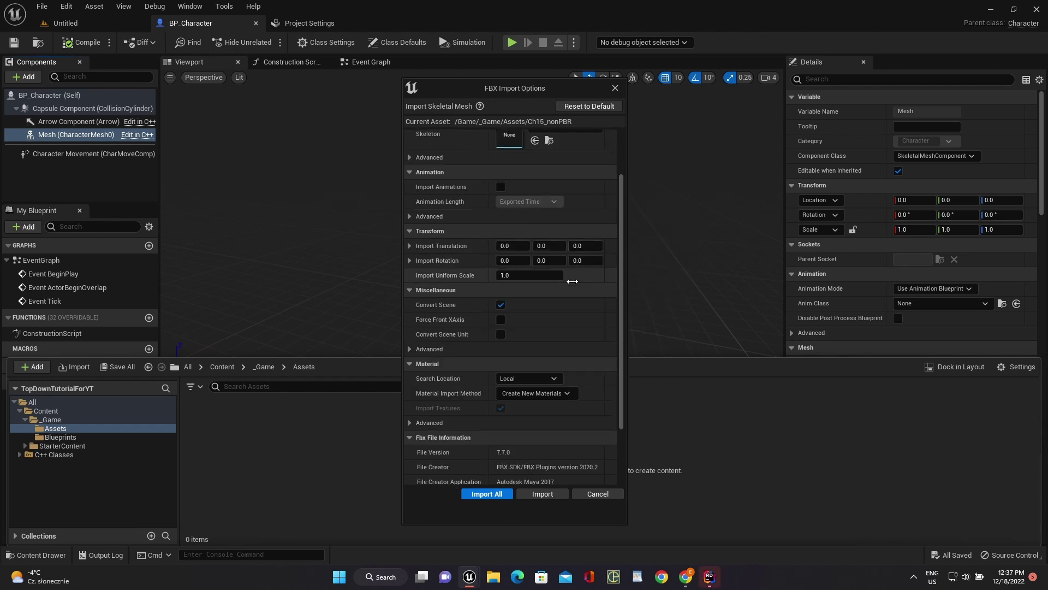
{"action": "left_click", "coordinate": [480, 496]}
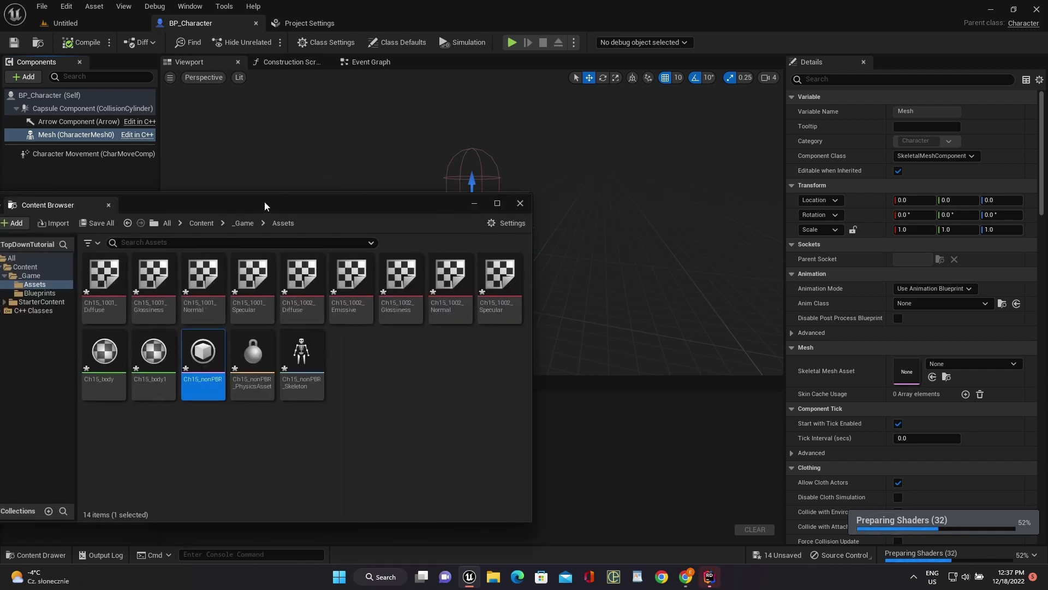
Select all 14 Ch15 assets from Ch15_nonPBR_Skeleton to Ch15_1001_Diffuse and save them.
{"action": "left_click", "coordinate": [704, 440]}
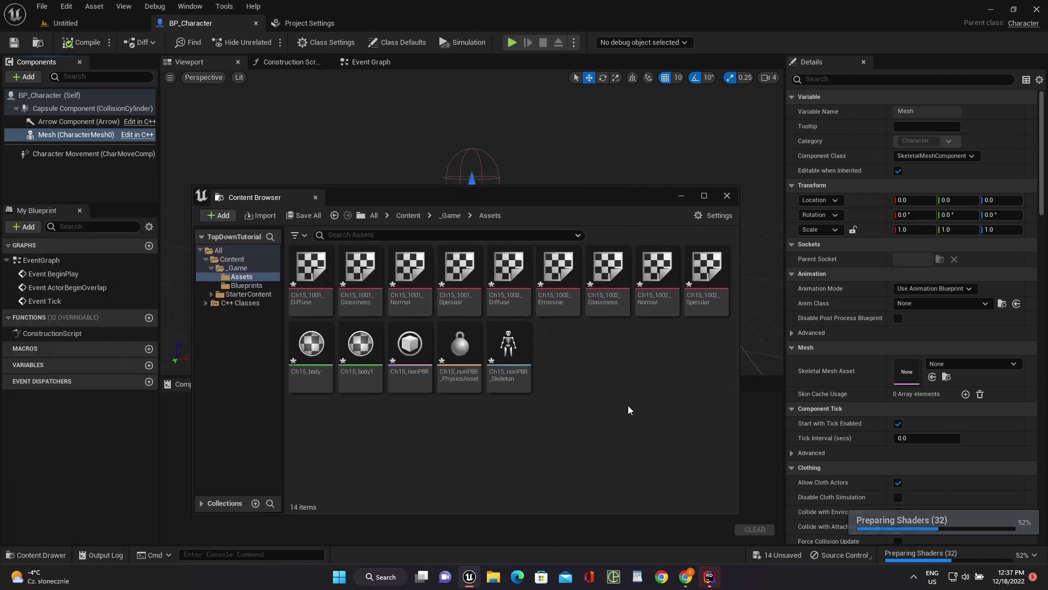
{"action": "left_click", "coordinate": [510, 349]}
{"action": "left_click", "coordinate": [314, 279], "text": "shift"}
{"action": "key", "text": "ctrl+s"}
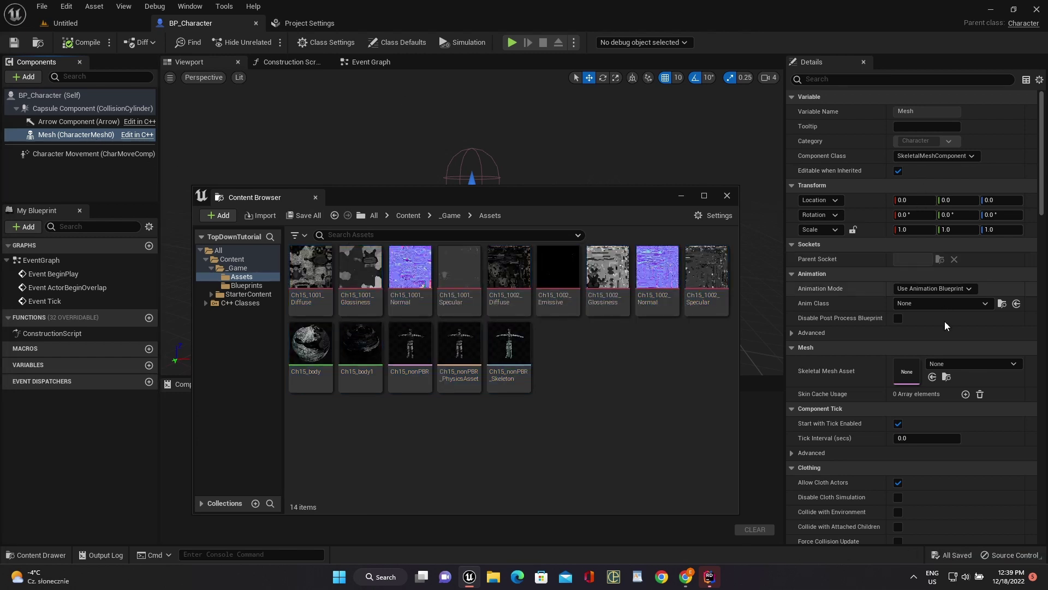
Set BP_Character's Skeletal Mesh Asset to Ch15_nonPBR.
{"action": "left_click", "coordinate": [682, 196]}
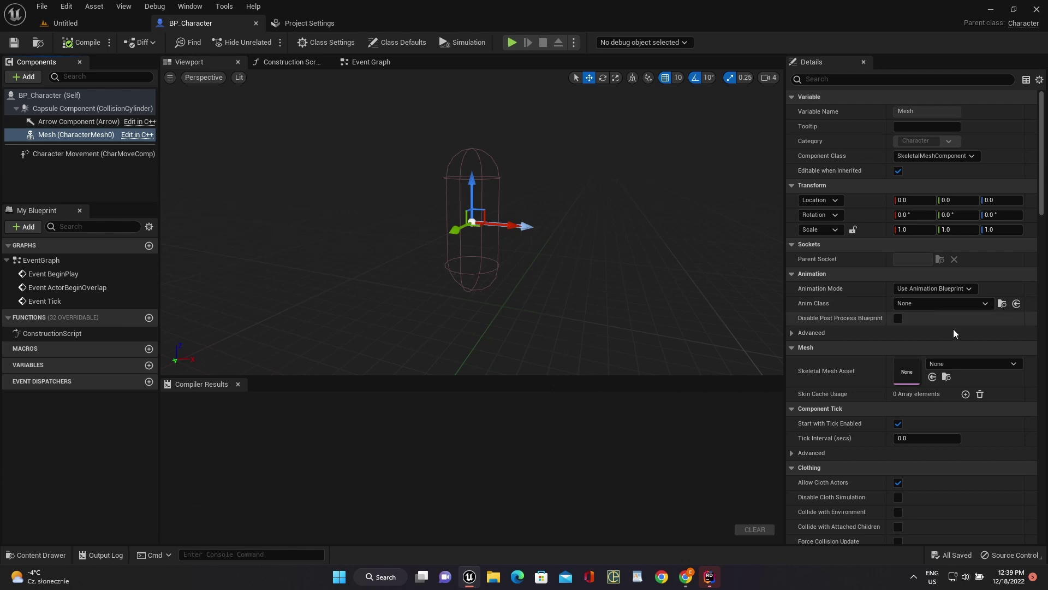
{"action": "left_click", "coordinate": [977, 364]}
{"action": "left_click", "coordinate": [912, 224]}
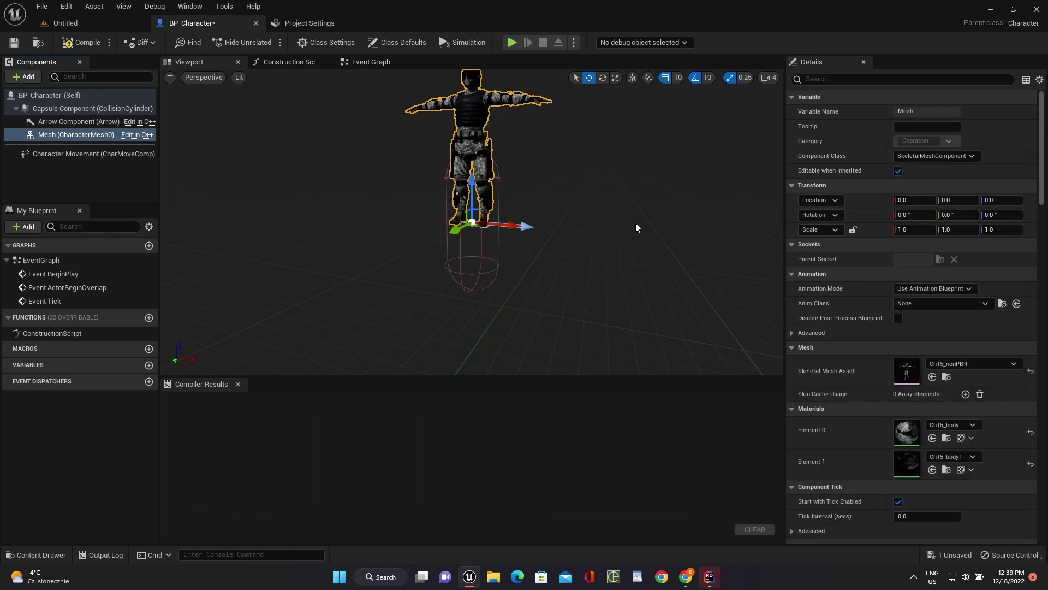
Lower the mesh to Z -90, rotate it to -90° yaw, and compile.
{"action": "left_click_drag", "start_coordinate": [473, 174], "coordinate": [482, 258]}
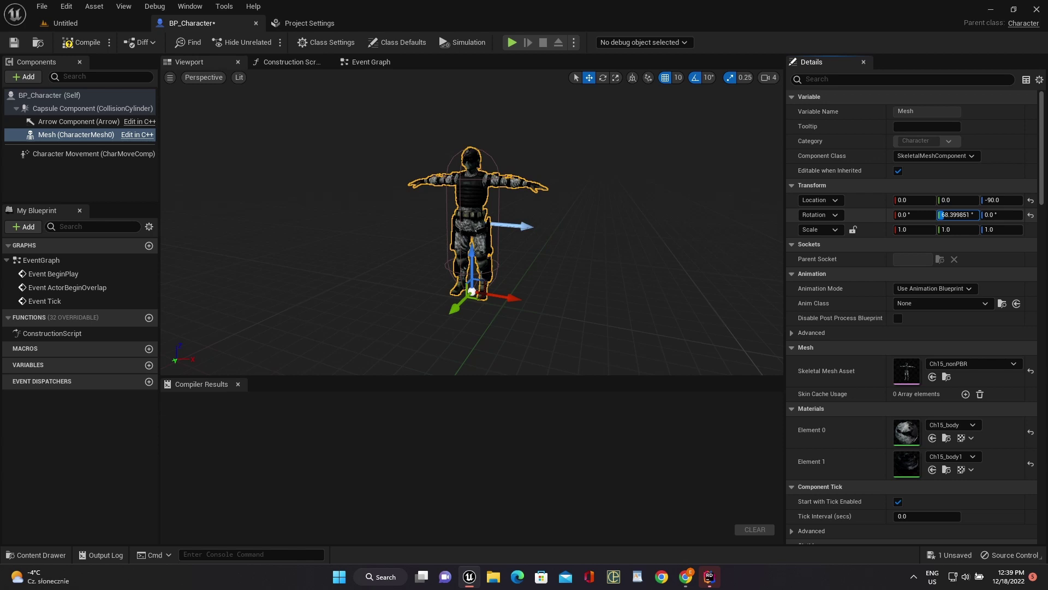
{"action": "left_click", "coordinate": [989, 215]}
{"action": "left_click", "coordinate": [603, 77]}
{"action": "right_click_drag", "start_coordinate": [464, 317], "coordinate": [453, 319]}
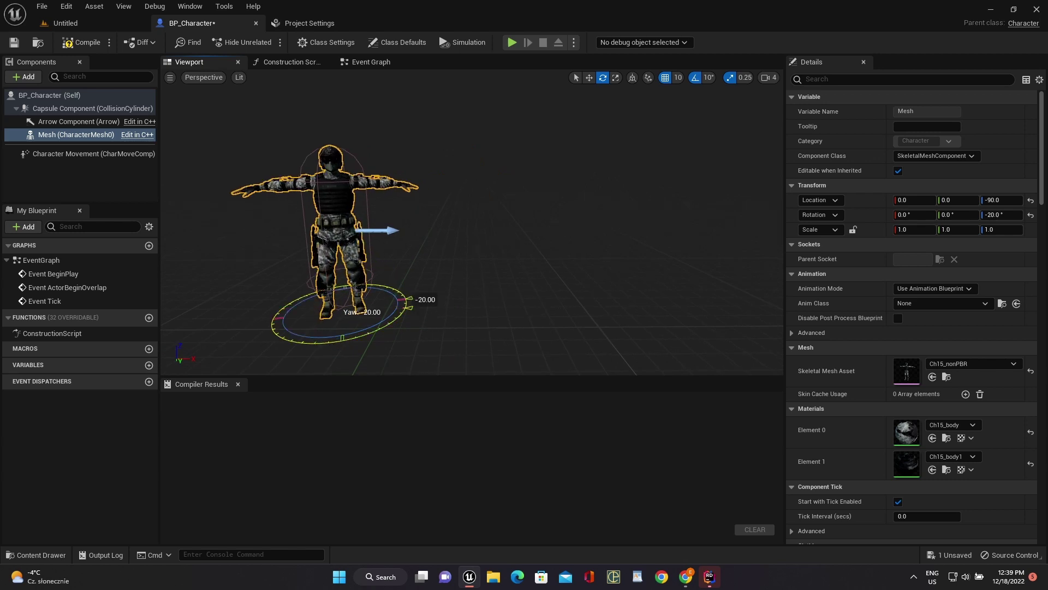
{"action": "left_click_drag", "start_coordinate": [410, 300], "coordinate": [361, 282]}
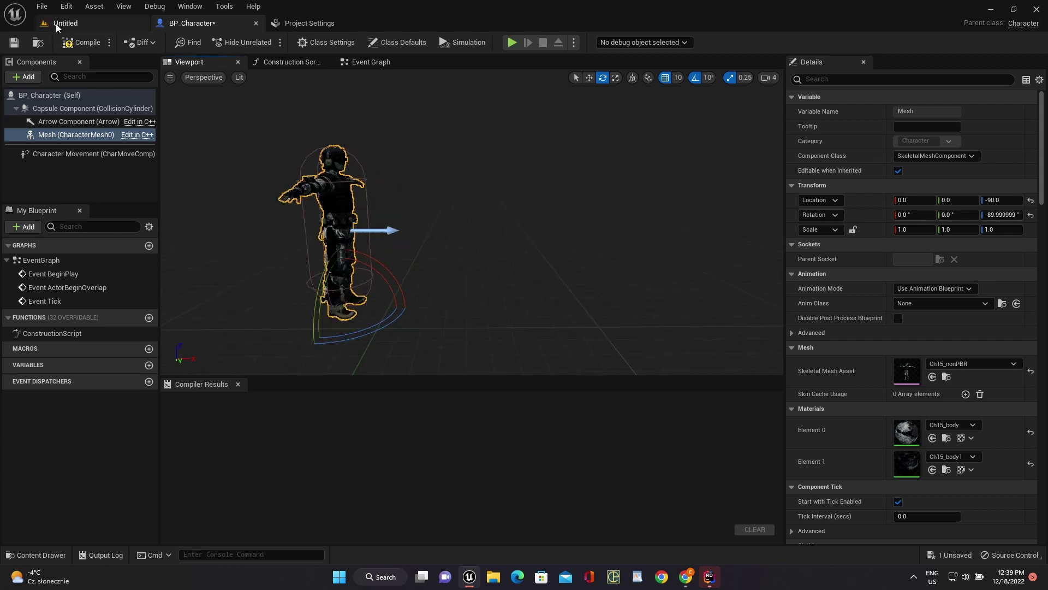
{"action": "left_click", "coordinate": [81, 42]}
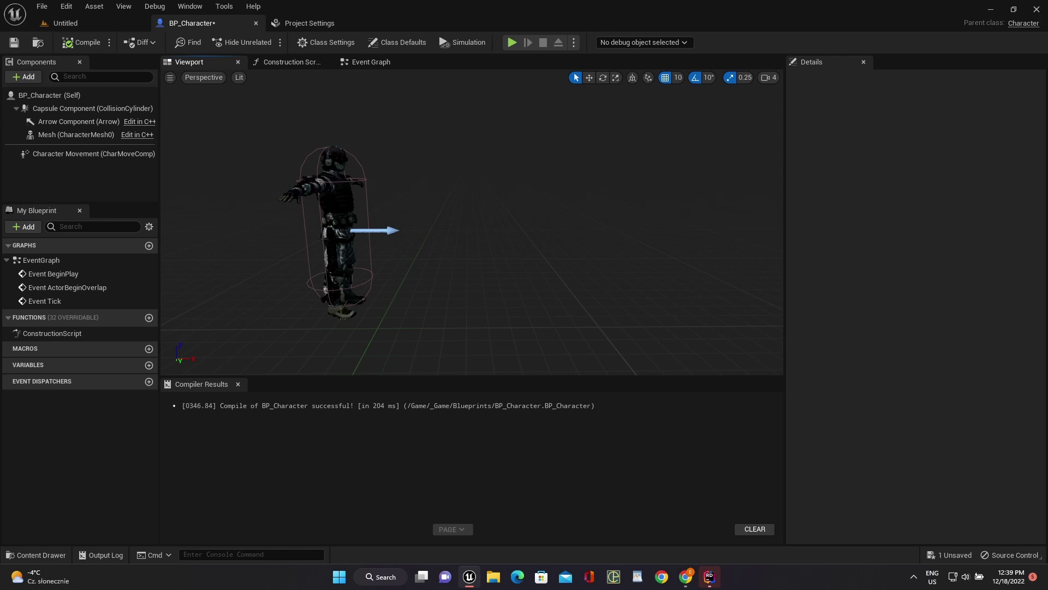
Add a SpringArm component under the Mesh.
{"action": "right_click", "coordinate": [64, 134]}
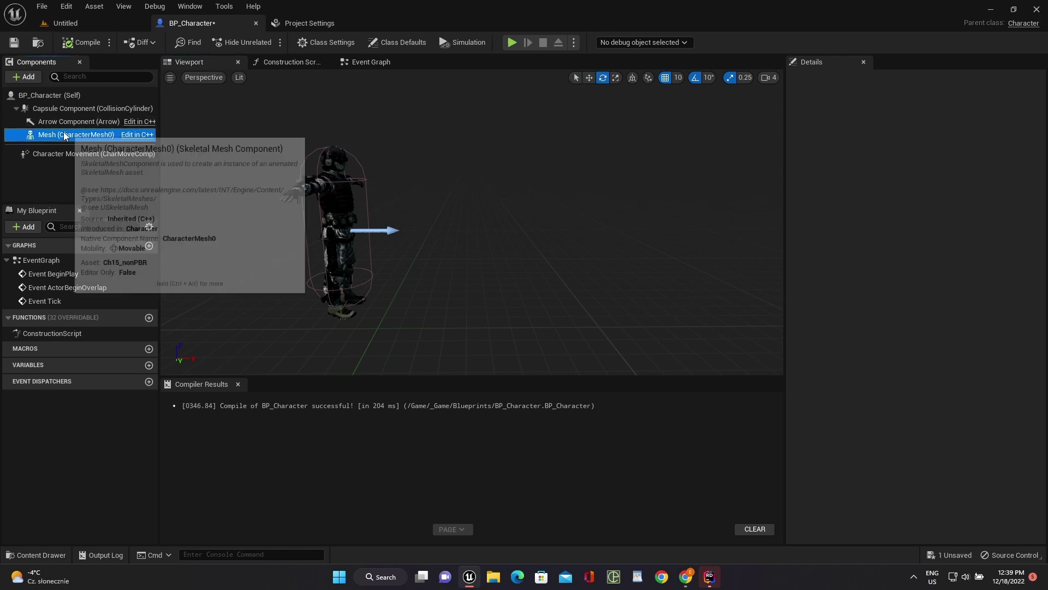
{"action": "left_click", "coordinate": [21, 172]}
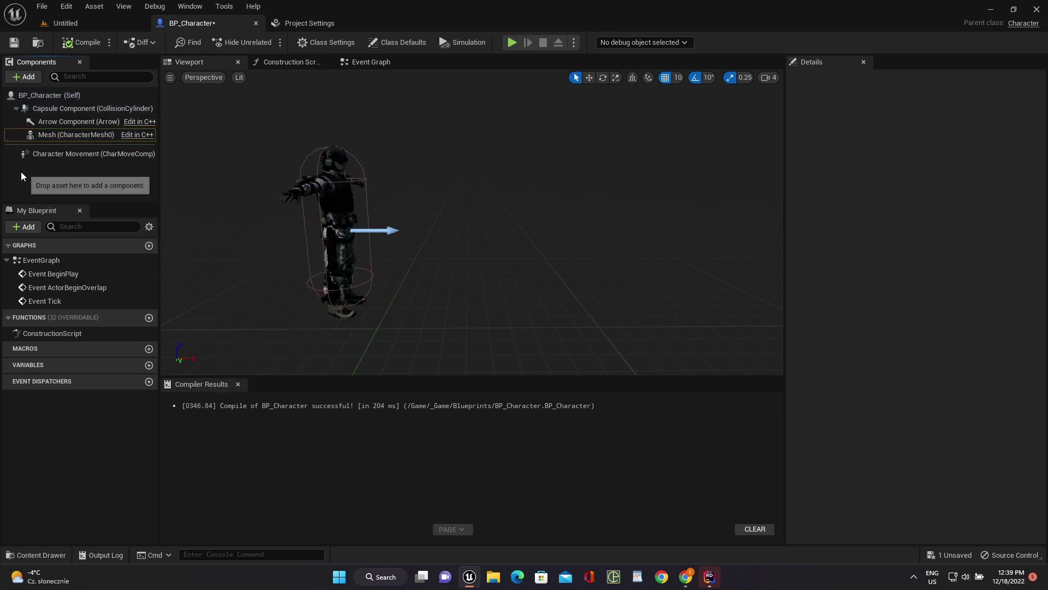
{"action": "left_click", "coordinate": [55, 134]}
{"action": "left_click", "coordinate": [24, 77]}
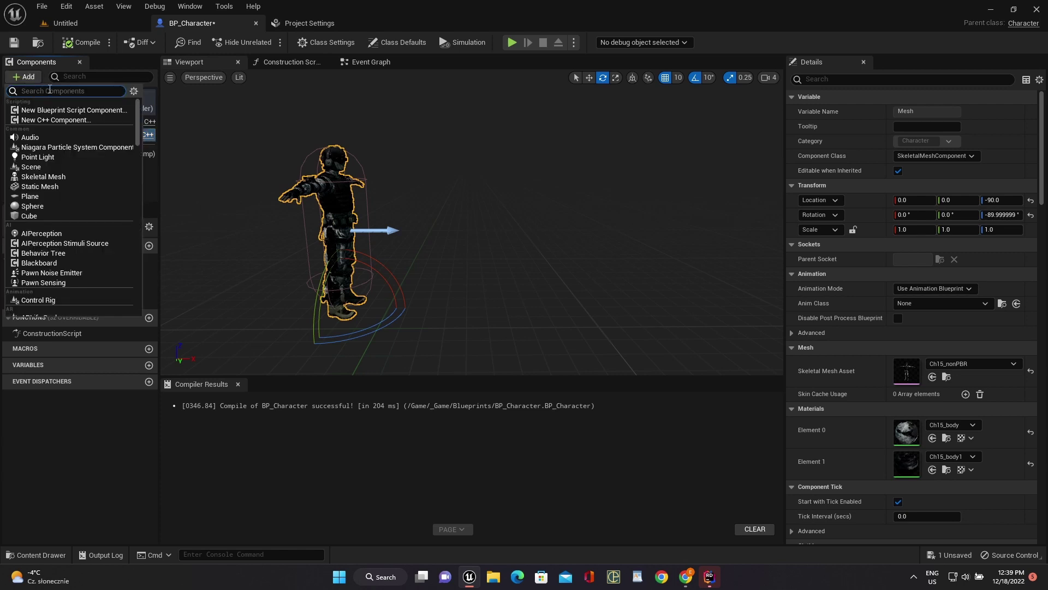
{"action": "type", "text": "spr"}
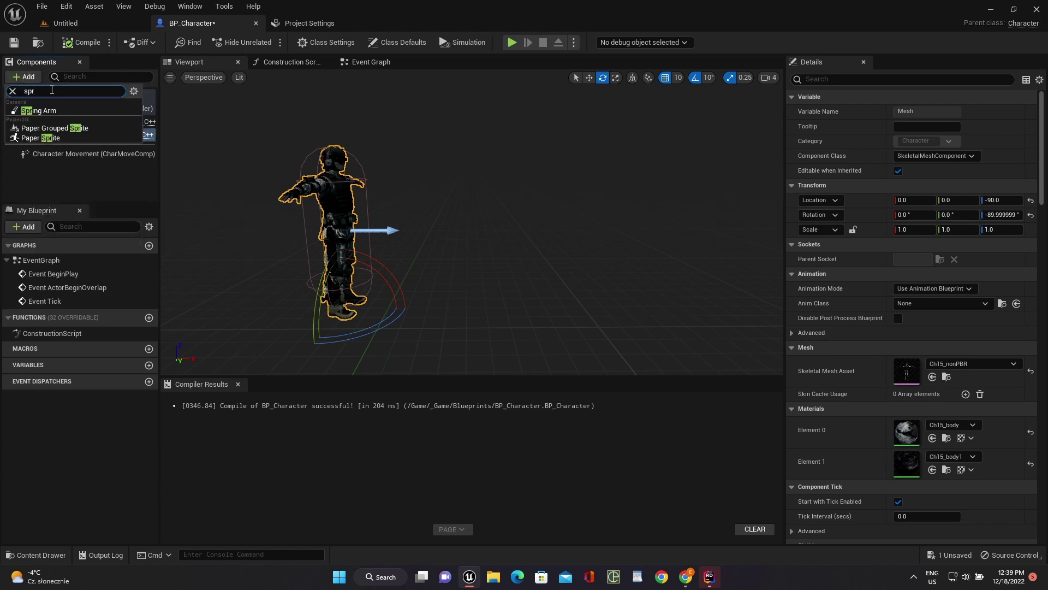
{"action": "left_click", "coordinate": [54, 109]}
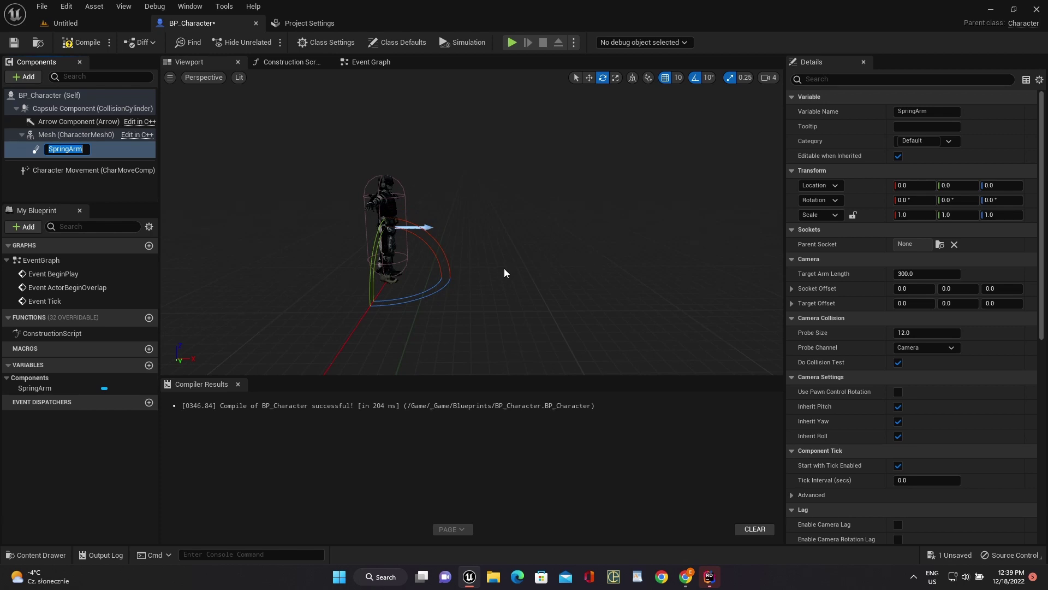
{"action": "key", "text": "Return"}
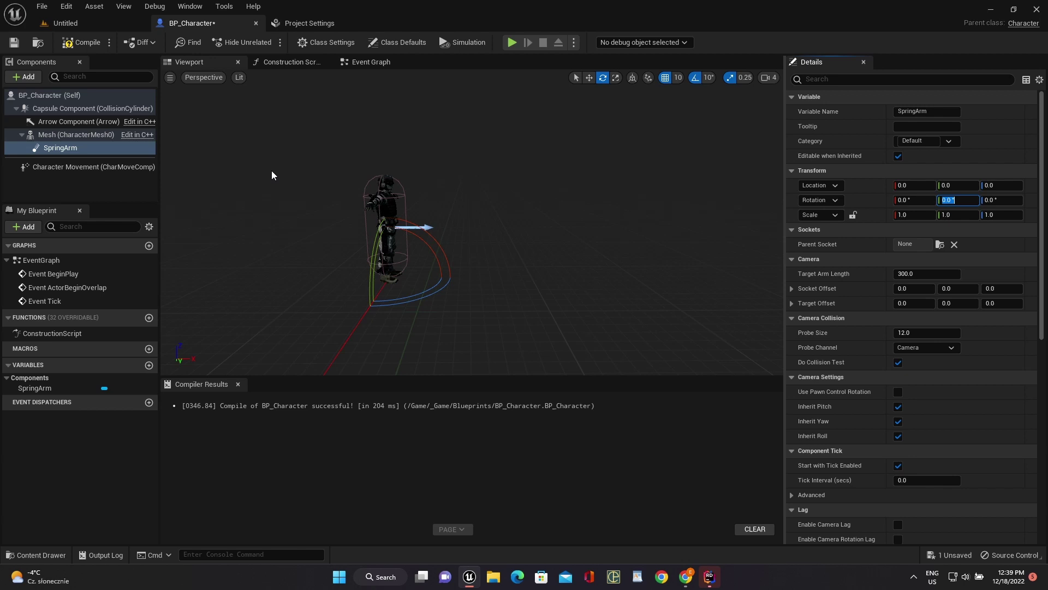
Add a Camera component parented under the SpringArm.
{"action": "right_click", "coordinate": [54, 148]}
{"action": "left_click", "coordinate": [23, 77]}
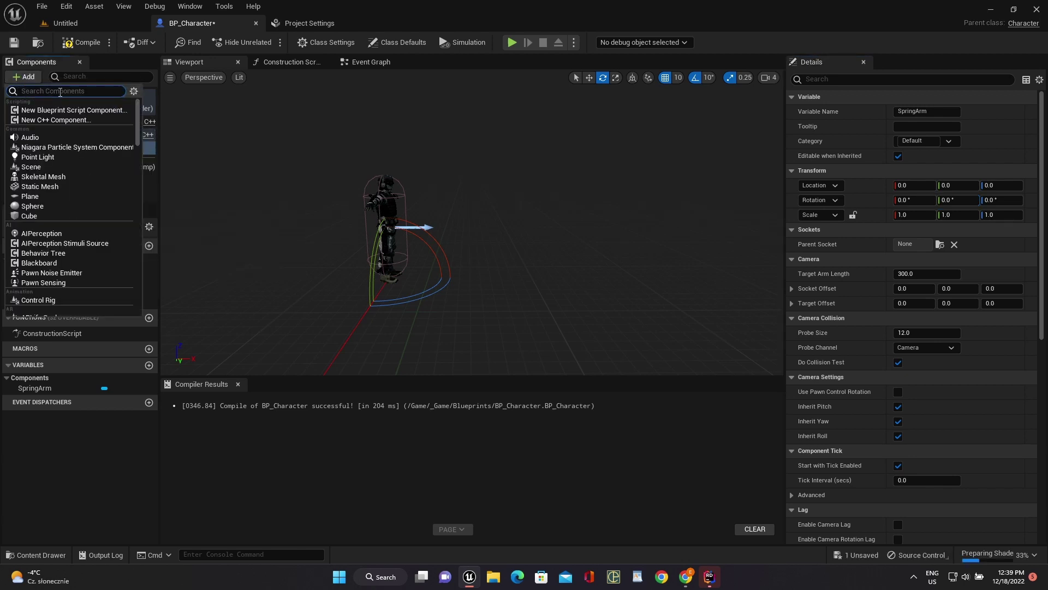
{"action": "type", "text": "ca"}
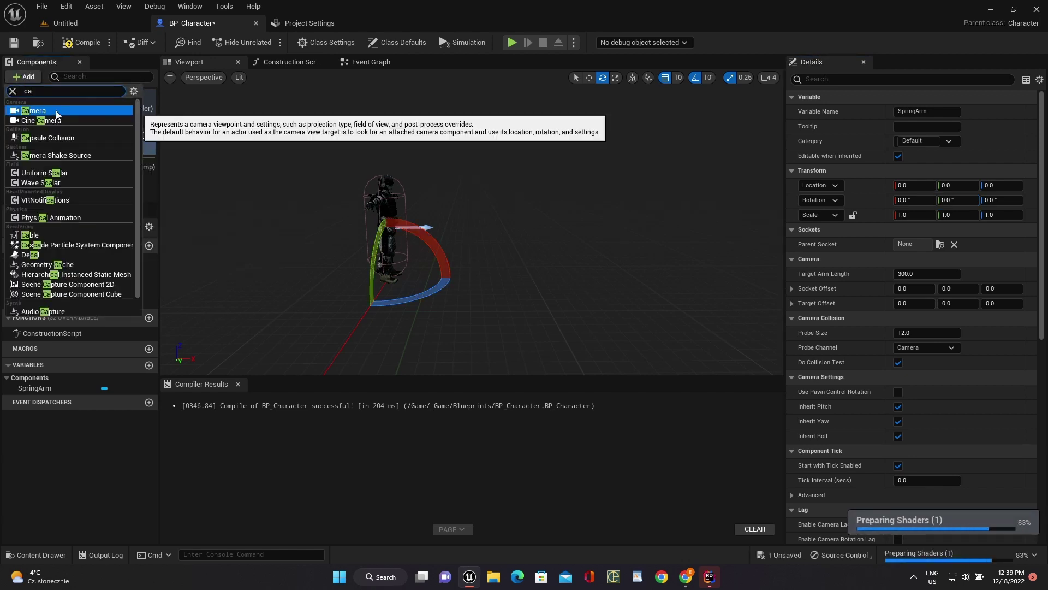
{"action": "left_click", "coordinate": [55, 111]}
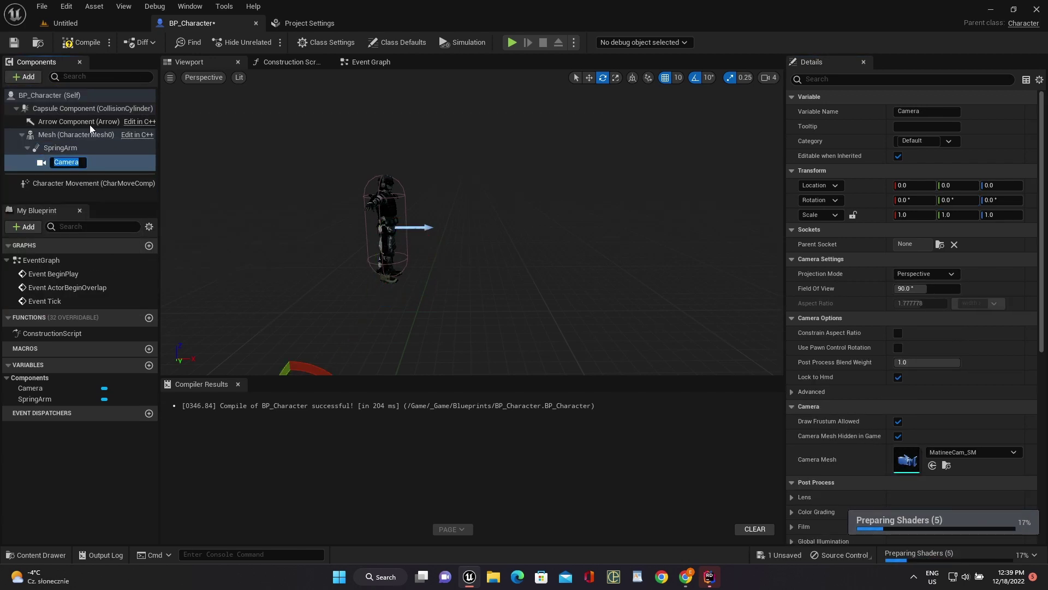
{"action": "left_click", "coordinate": [57, 145]}
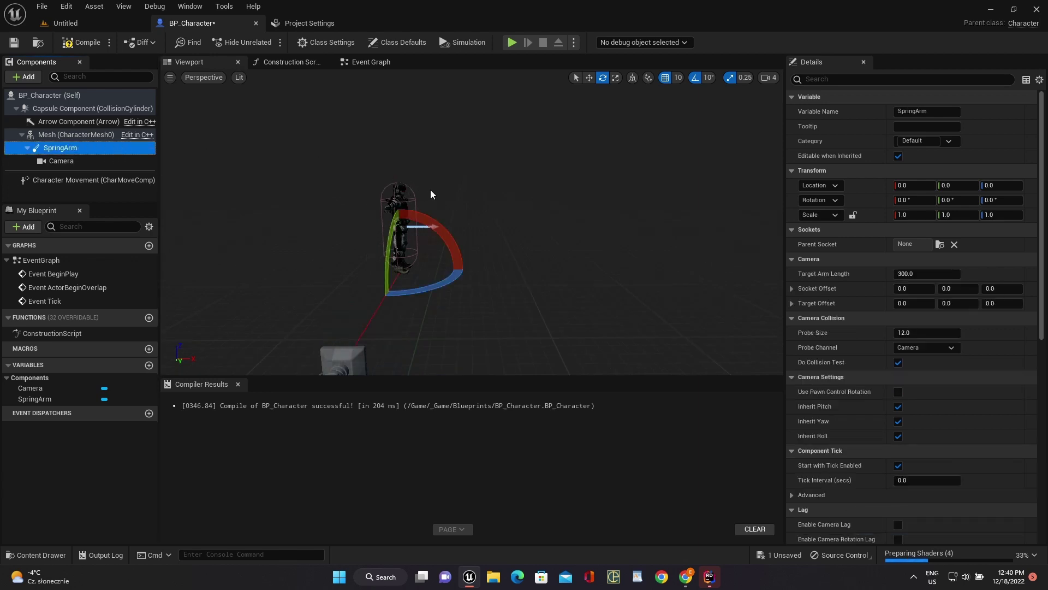
Pitch the SpringArm to -90 and raise it to about Z 160 above the character.
{"action": "left_click_drag", "start_coordinate": [388, 258], "coordinate": [383, 333]}
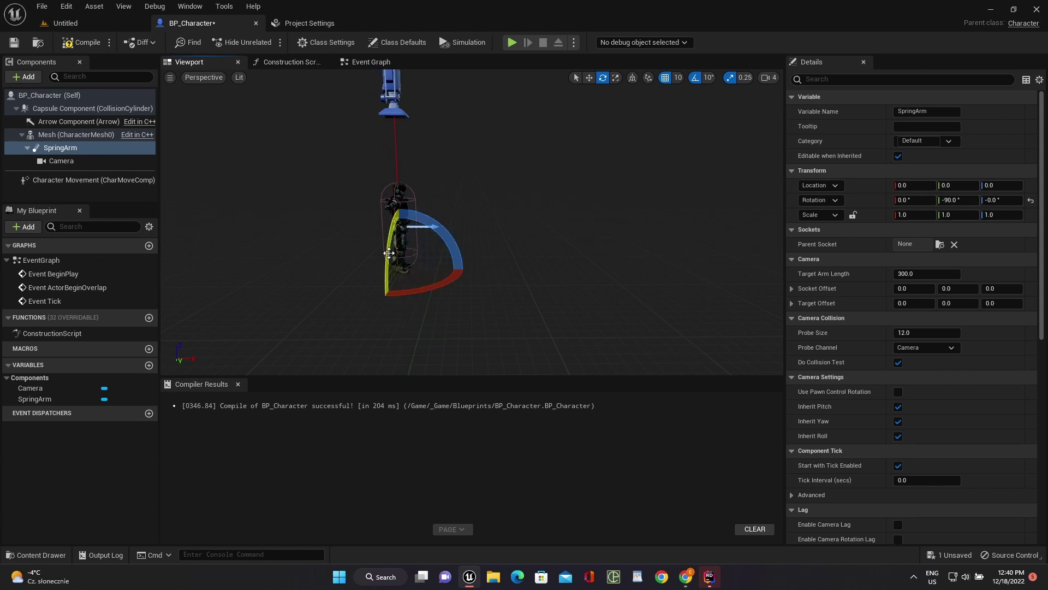
{"action": "left_click", "coordinate": [589, 77]}
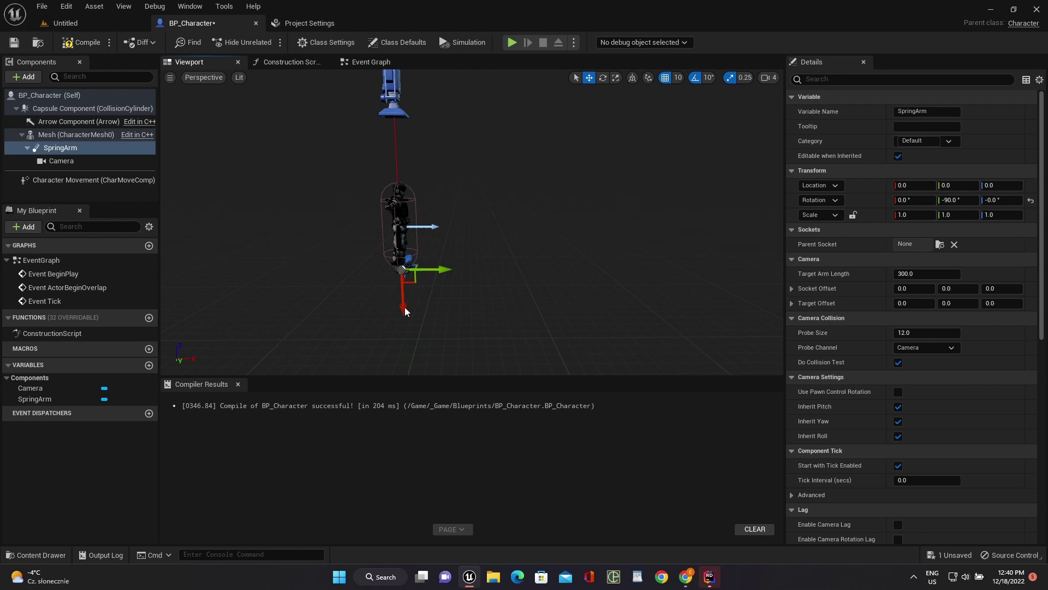
{"action": "left_click_drag", "start_coordinate": [404, 310], "coordinate": [404, 233]}
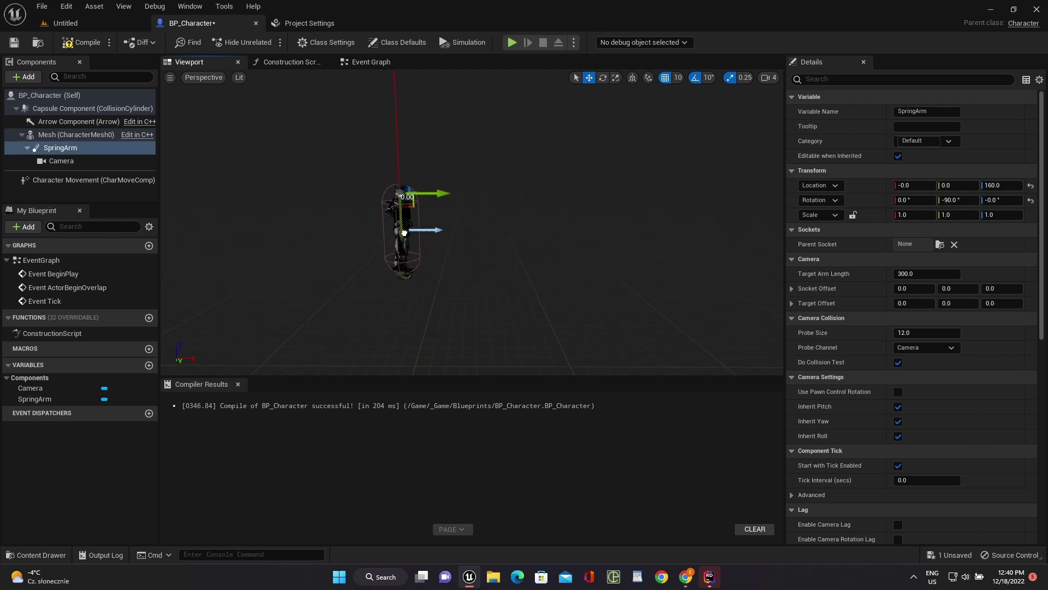
{"action": "scroll", "coordinate": [404, 233], "scroll_direction": "up", "scroll_amount": 3}
{"action": "scroll", "coordinate": [415, 224], "scroll_direction": "down", "scroll_amount": 5}
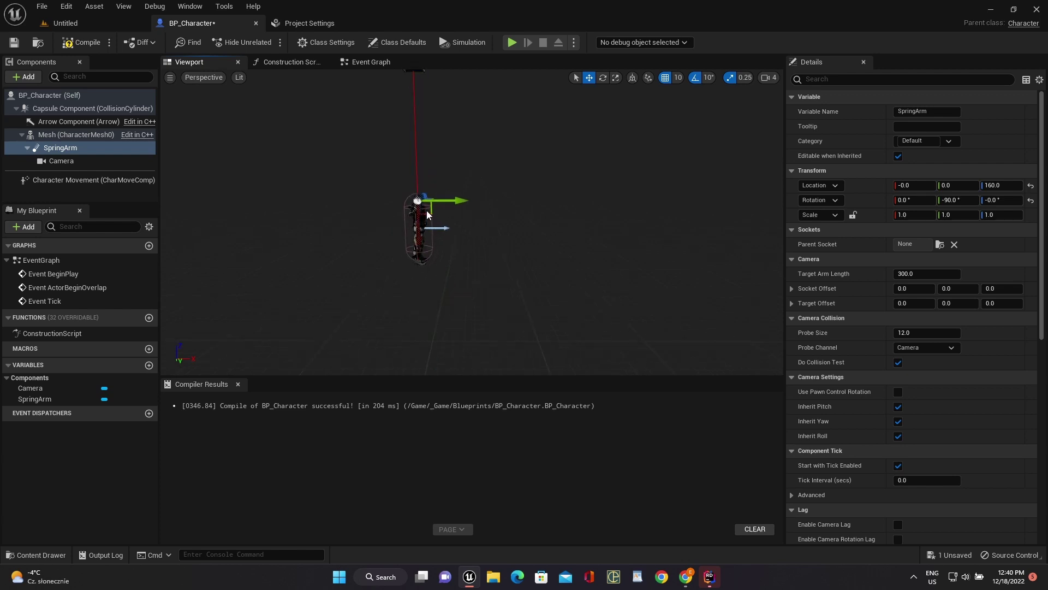
{"action": "left_click", "coordinate": [108, 160]}
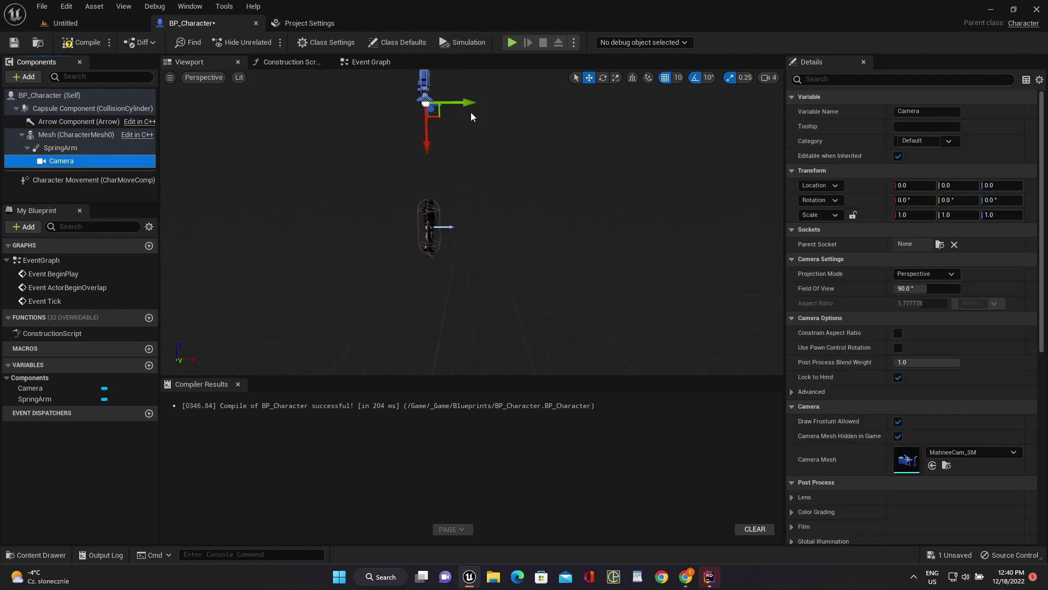
Uncheck Inherit Pitch, Inherit Yaw and Inherit Roll on the SpringArm.
{"action": "key", "text": "e"}
{"action": "left_click", "coordinate": [60, 148]}
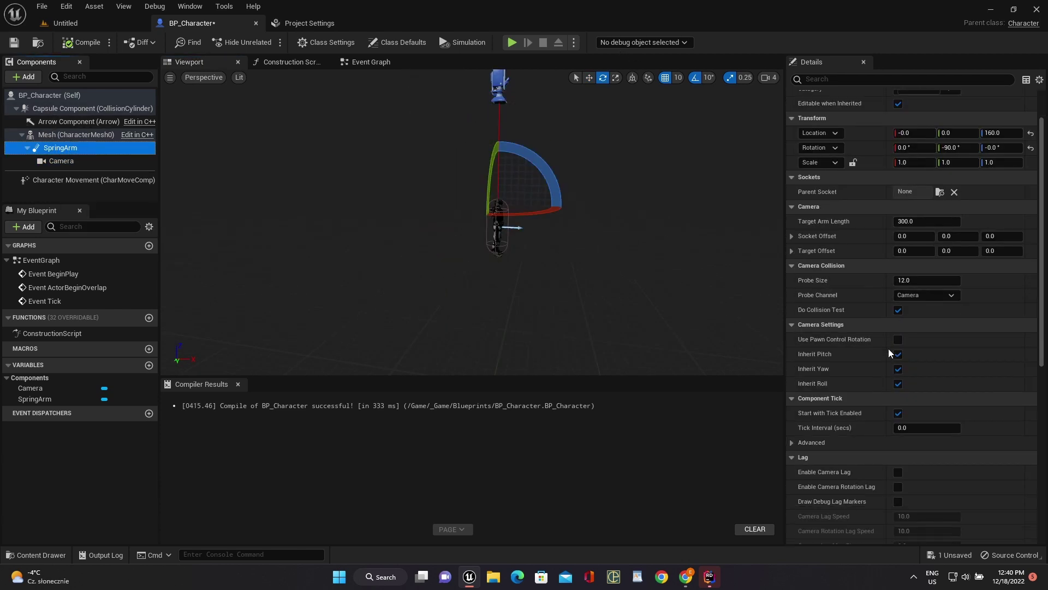
{"action": "left_click", "coordinate": [898, 354]}
{"action": "left_click", "coordinate": [898, 368]}
{"action": "left_click", "coordinate": [898, 383]}
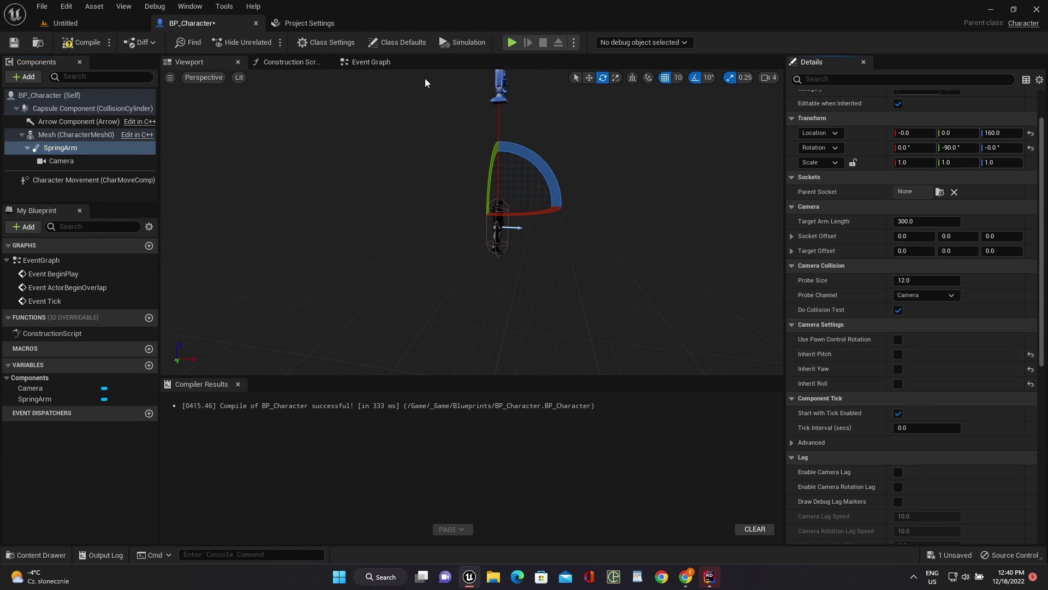
Compile and save BP_Character, then return to the Untitled level.
{"action": "left_click", "coordinate": [82, 42]}
{"action": "left_click", "coordinate": [61, 135]}
{"action": "left_click", "coordinate": [60, 148]}
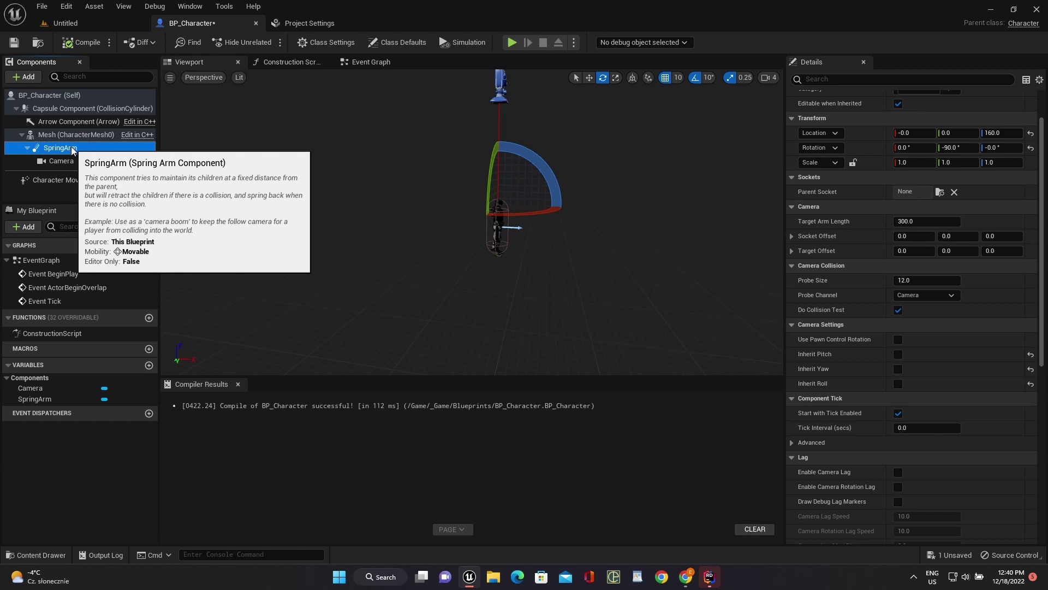
{"action": "left_click", "coordinate": [15, 43]}
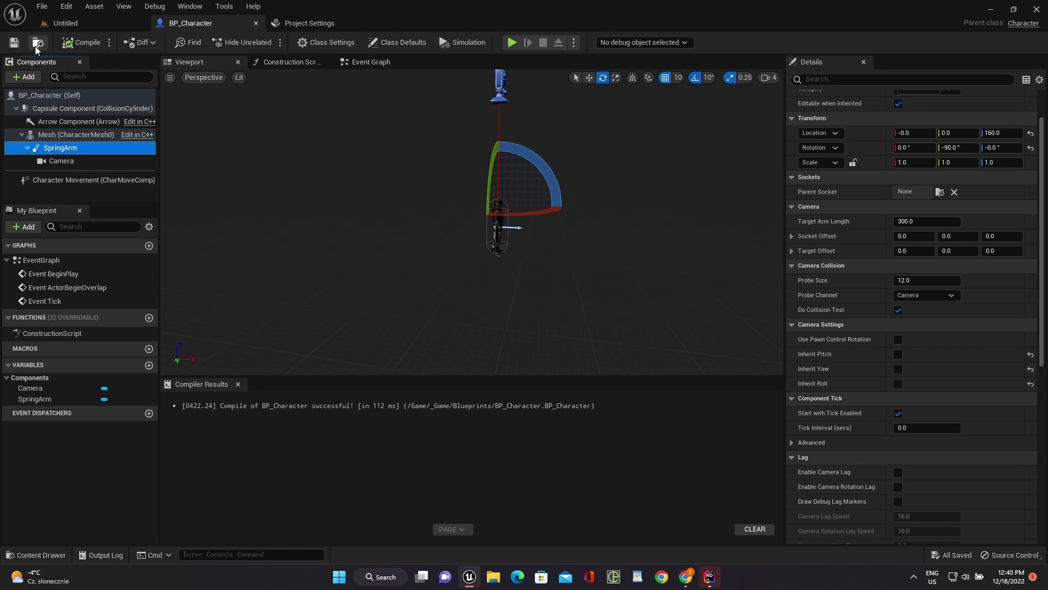
{"action": "left_click", "coordinate": [103, 24]}
Set World Settings GameMode Override to TopDownTutorialForYTGameModeBase, expand Selected GameMode, and browse C++ Classes.
{"action": "left_click", "coordinate": [40, 554]}
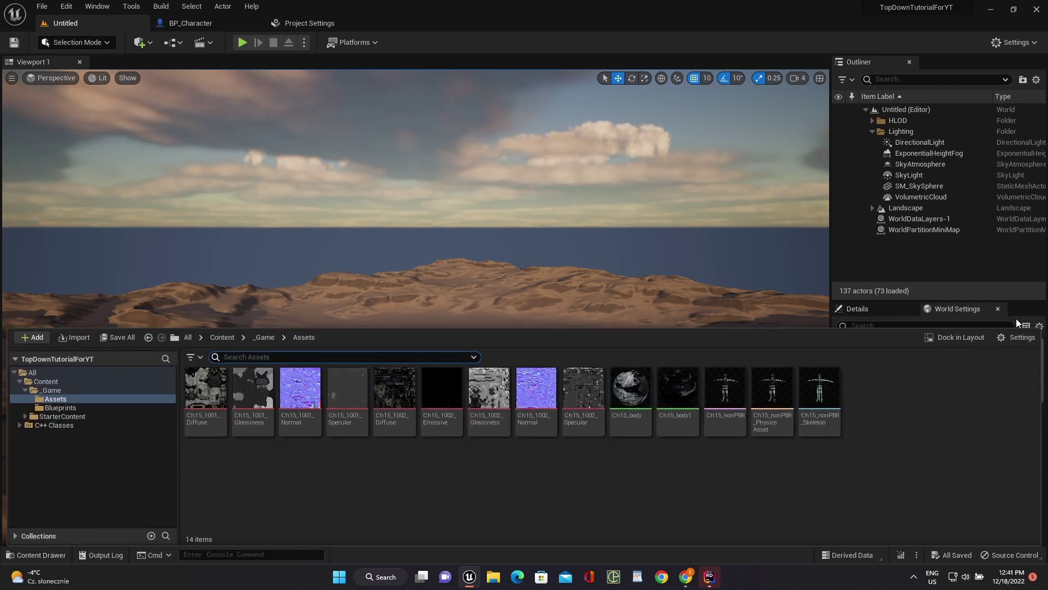
{"action": "left_click", "coordinate": [895, 327]}
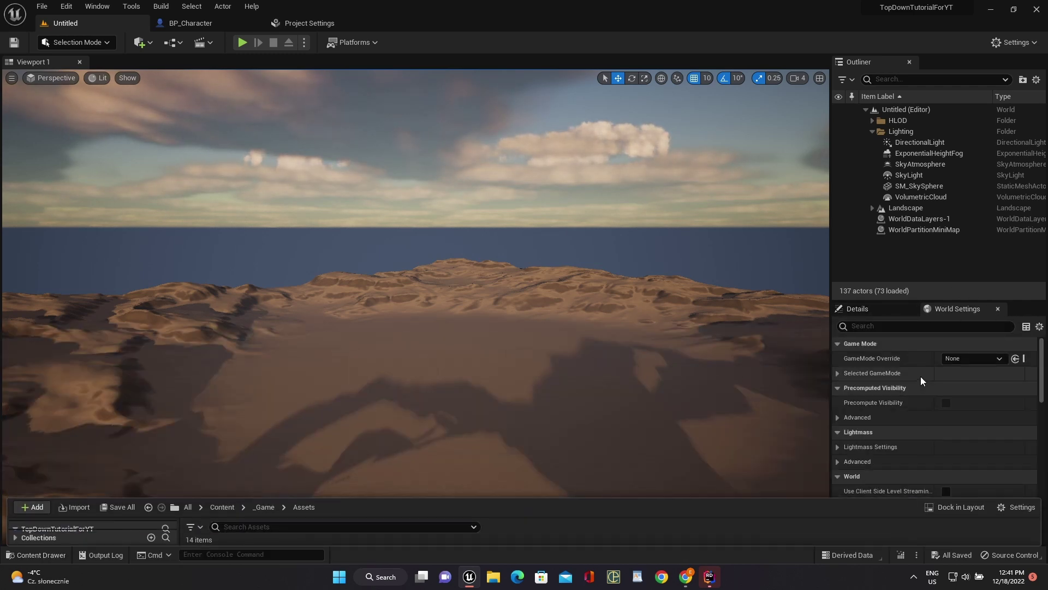
{"action": "scroll", "coordinate": [952, 395], "scroll_direction": "down", "scroll_amount": 5}
{"action": "key", "text": "ctrl+space"}
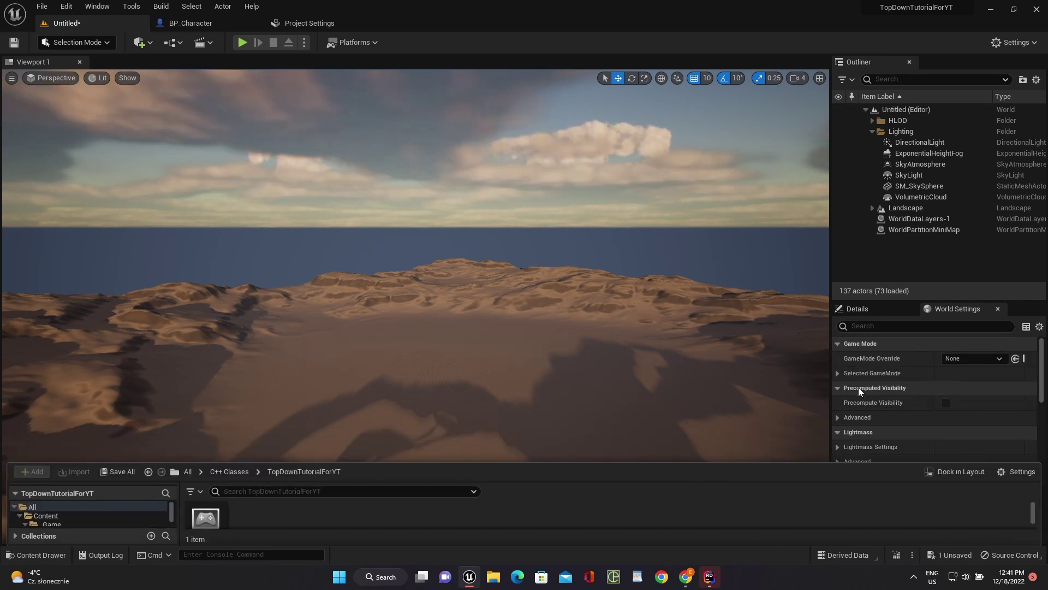
{"action": "left_click", "coordinate": [967, 358]}
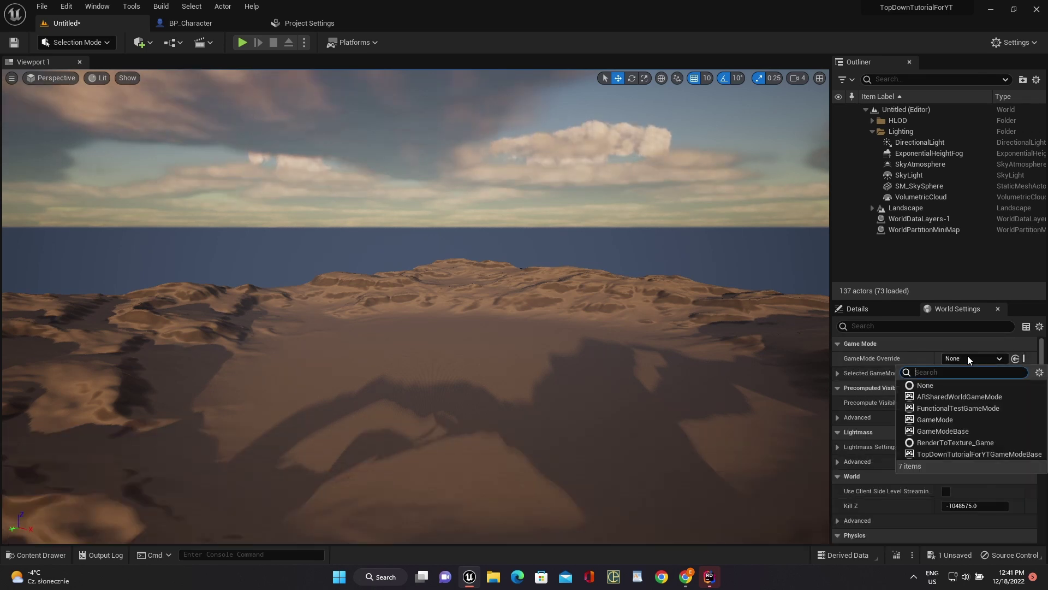
{"action": "left_click", "coordinate": [961, 454]}
{"action": "left_click", "coordinate": [837, 372]}
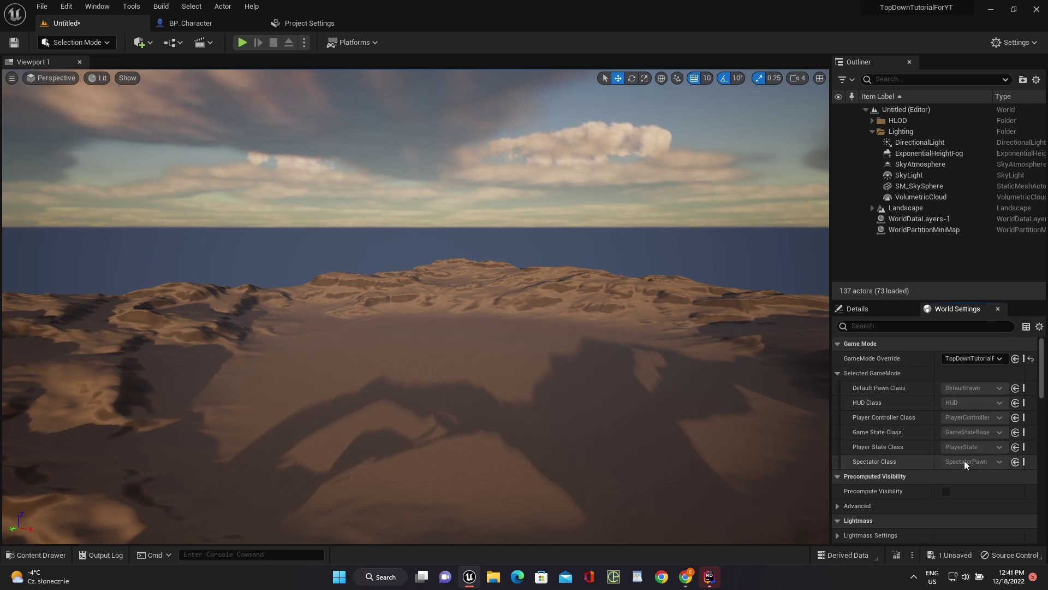
{"action": "left_click", "coordinate": [52, 559]}
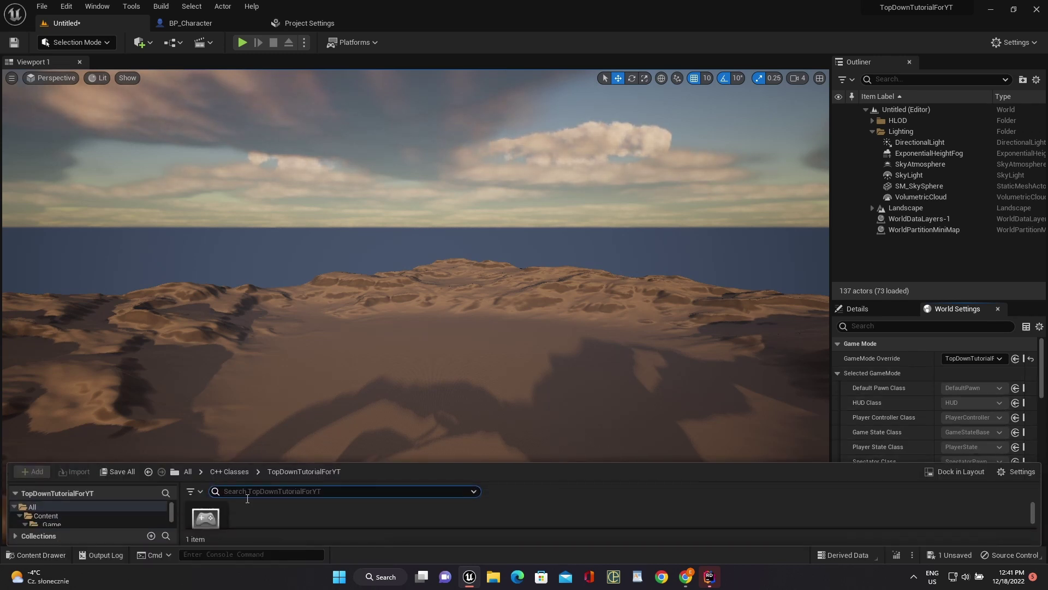
Create a Blueprint class from the GameModeBase C++ class named BP_GameModeBase in the Blueprints folder.
{"action": "right_click", "coordinate": [194, 392]}
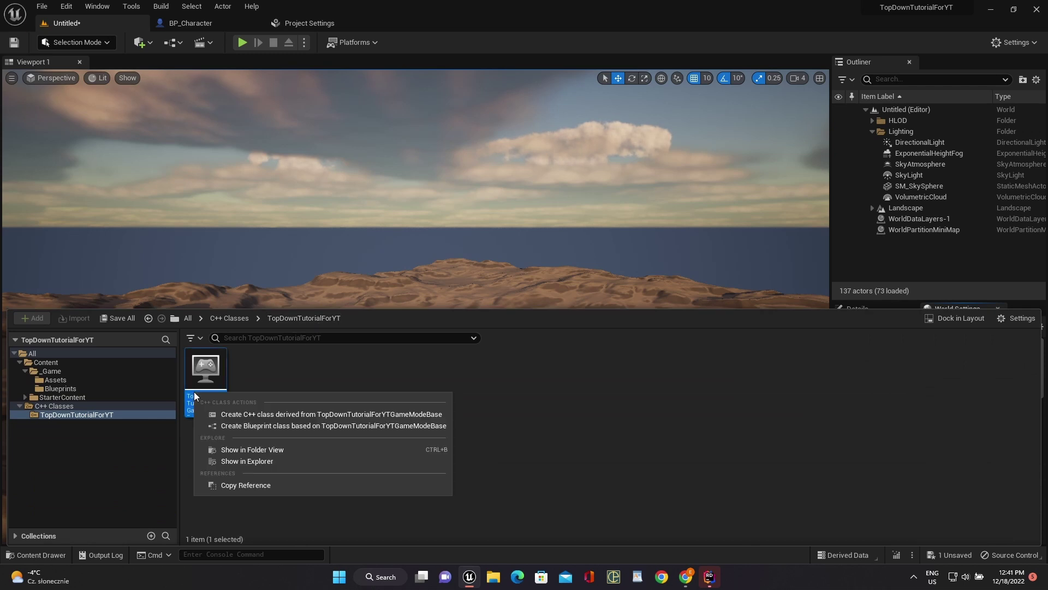
{"action": "left_click", "coordinate": [282, 426]}
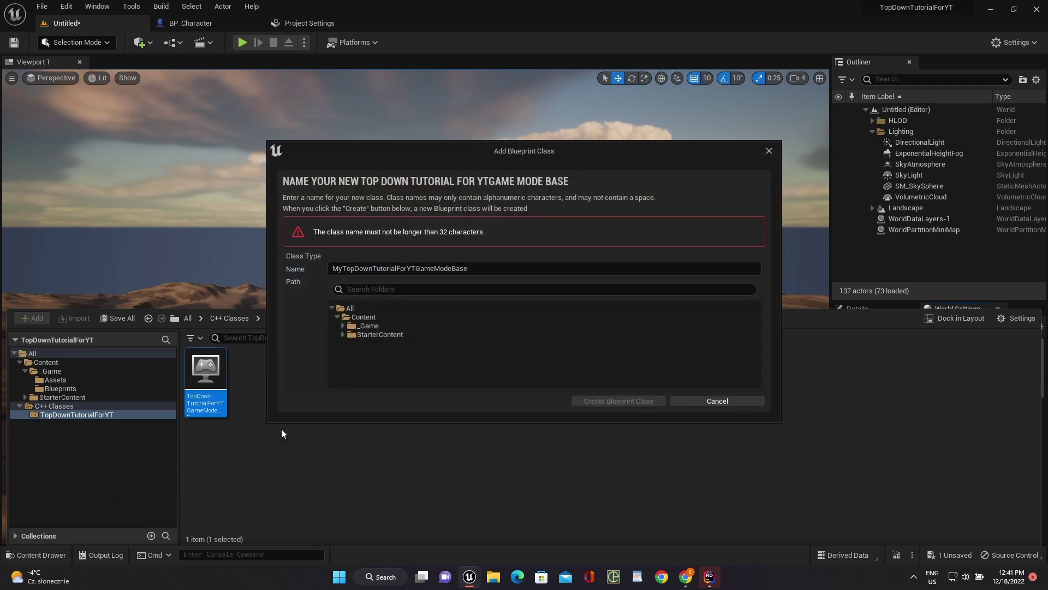
{"action": "left_click", "coordinate": [366, 343]}
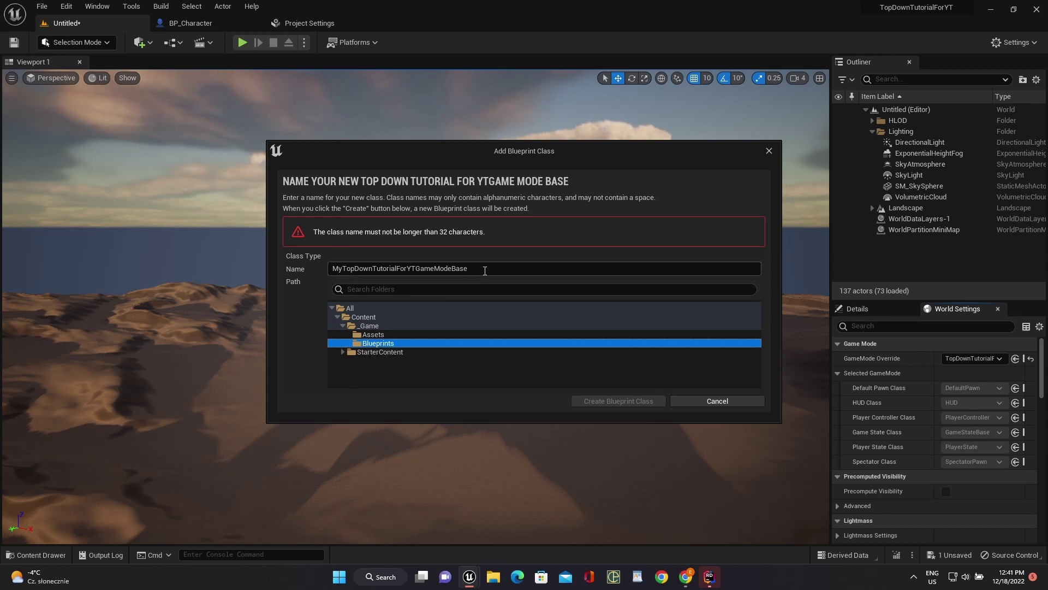
{"action": "left_click", "coordinate": [375, 269]}
{"action": "type", "text": "BP_"}
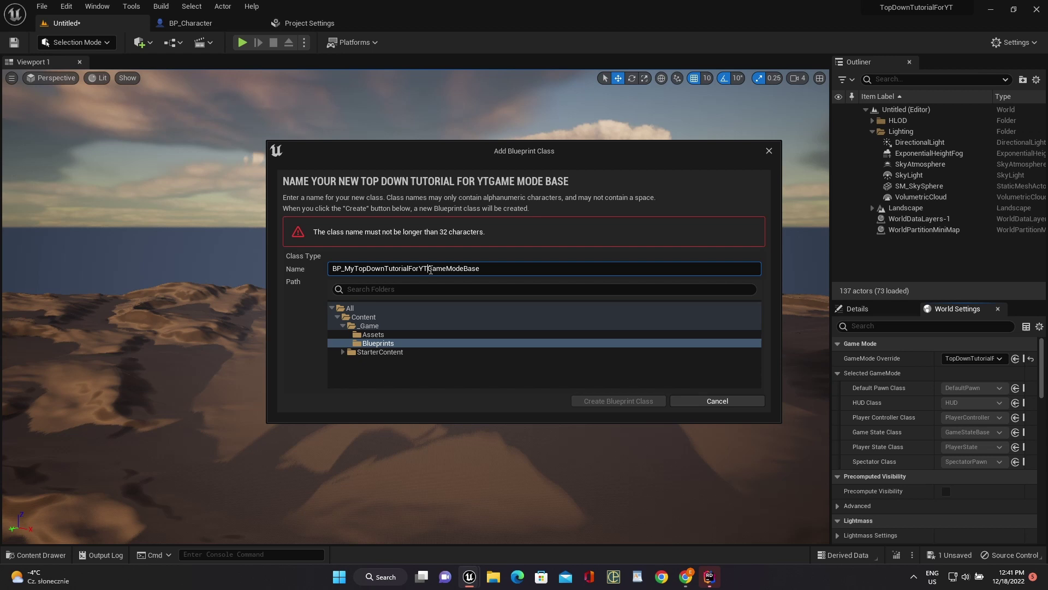
{"action": "left_click_drag", "start_coordinate": [428, 269], "coordinate": [352, 268]}
{"action": "key", "text": "BackSpace"}
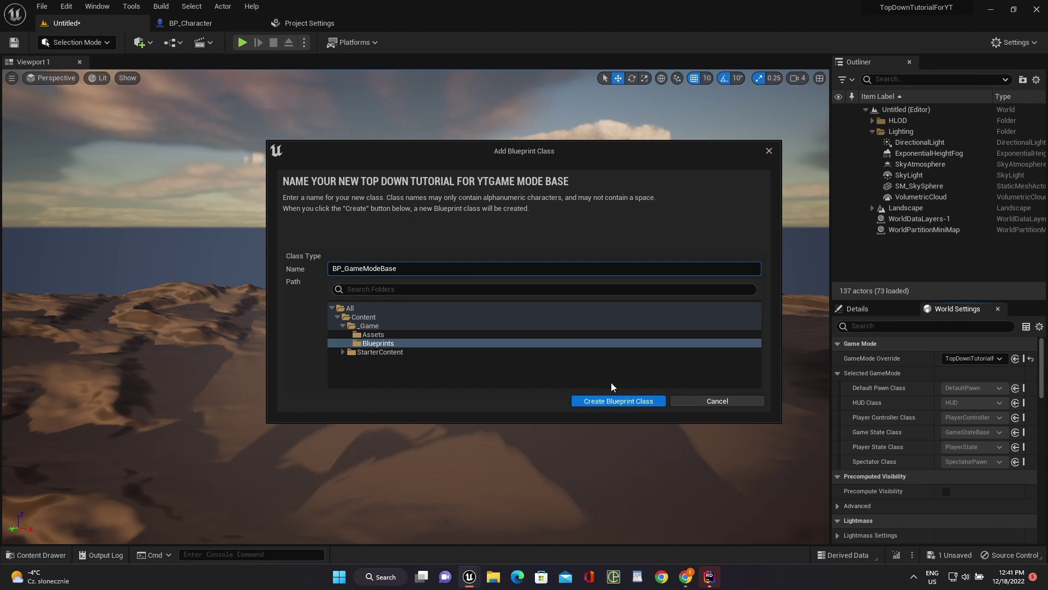
{"action": "left_click", "coordinate": [622, 399]}
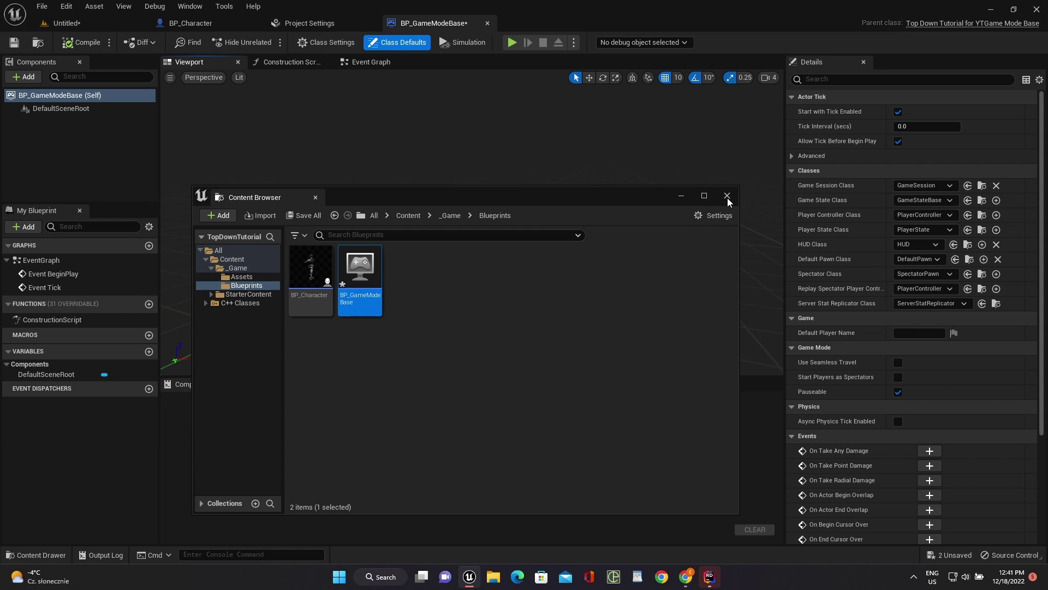
Set BP_GameModeBase's Default Pawn Class to BP_Character and compile the blueprint.
{"action": "left_click", "coordinate": [727, 196]}
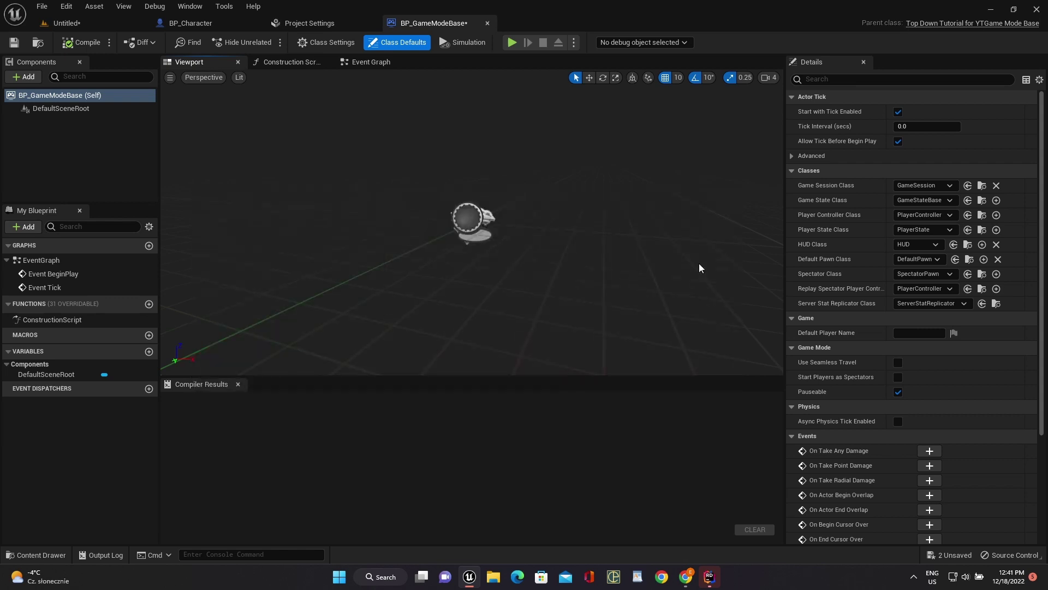
{"action": "left_click", "coordinate": [54, 553]}
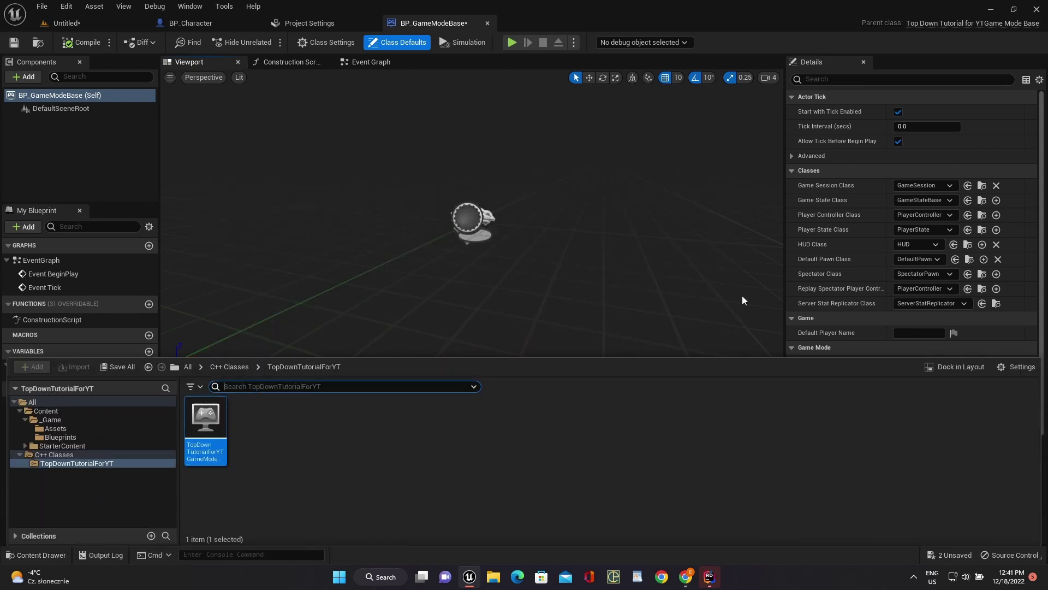
{"action": "scroll", "coordinate": [861, 272], "scroll_direction": "down", "scroll_amount": 5}
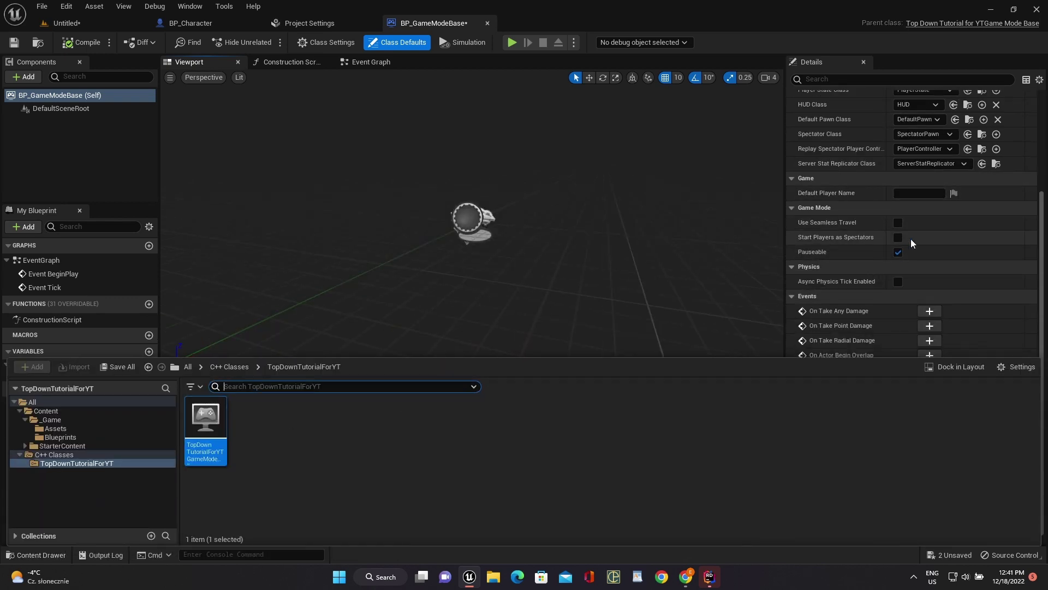
{"action": "scroll", "coordinate": [940, 257], "scroll_direction": "up", "scroll_amount": 2}
{"action": "scroll", "coordinate": [830, 250], "scroll_direction": "up", "scroll_amount": 3}
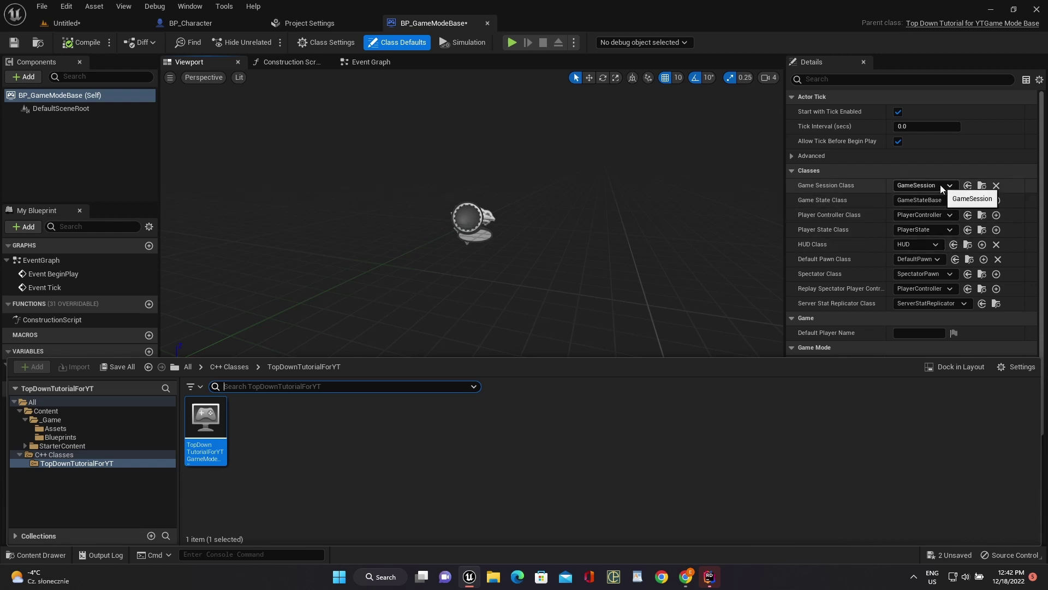
{"action": "left_click", "coordinate": [936, 261]}
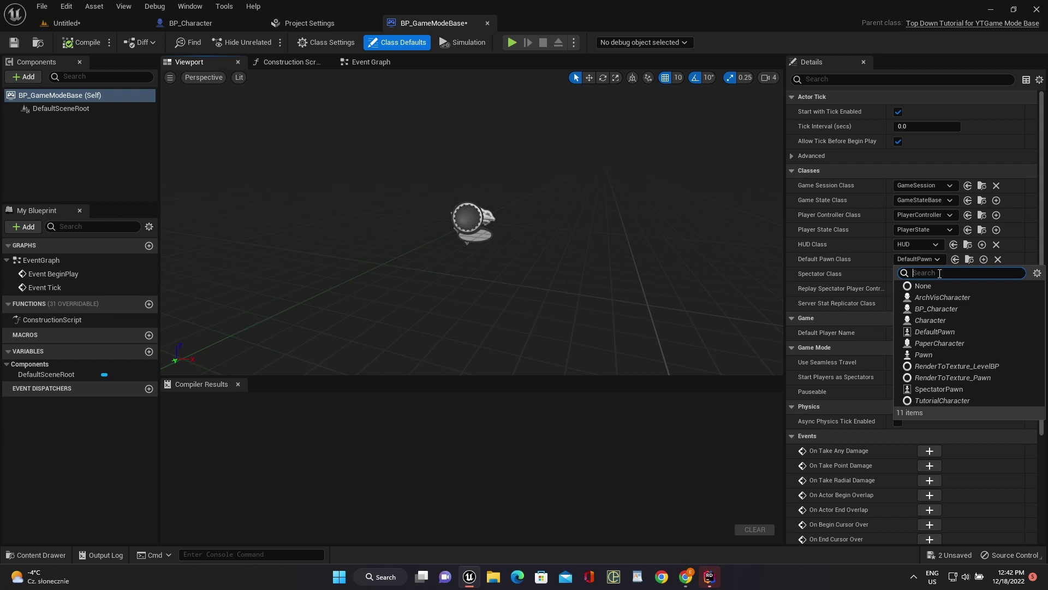
{"action": "left_click", "coordinate": [943, 311]}
{"action": "left_click", "coordinate": [76, 43]}
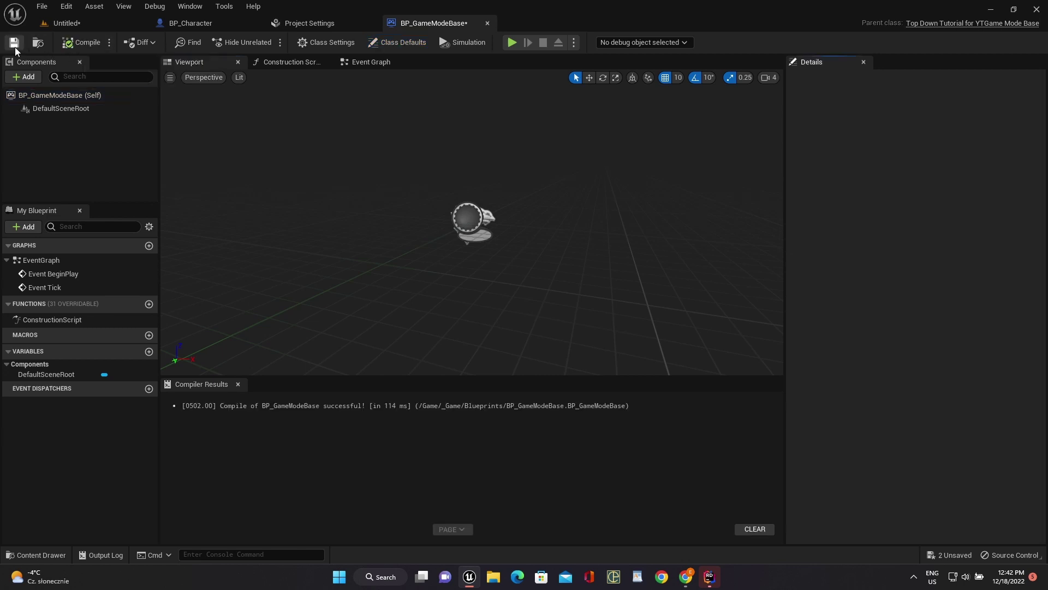
{"action": "left_click", "coordinate": [74, 23]}
In the Save Level As dialog, create a new Levels folder inside _Game.
{"action": "left_click", "coordinate": [15, 43]}
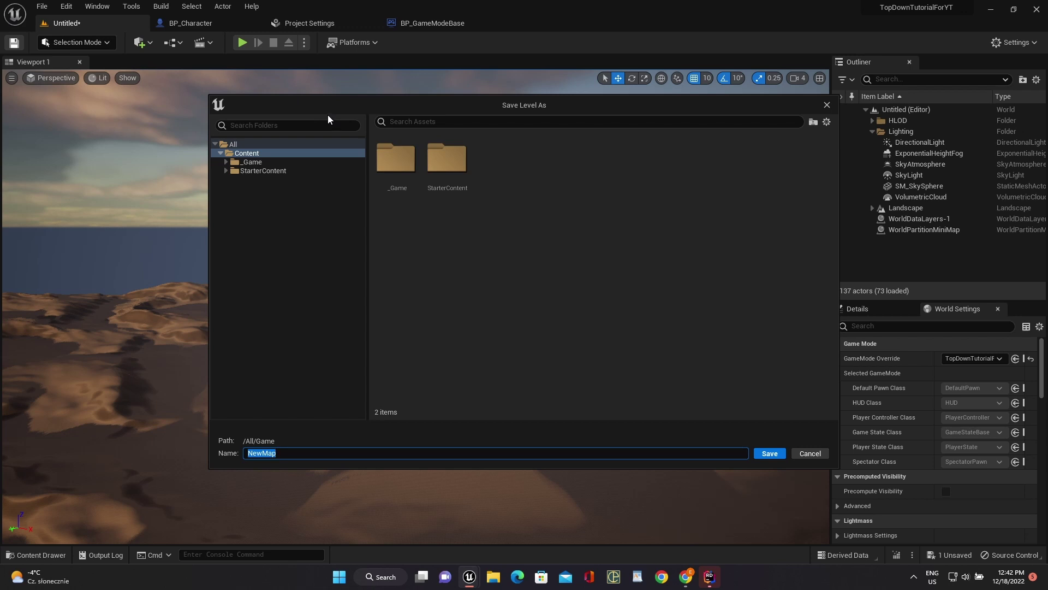
{"action": "double_click", "coordinate": [413, 172]}
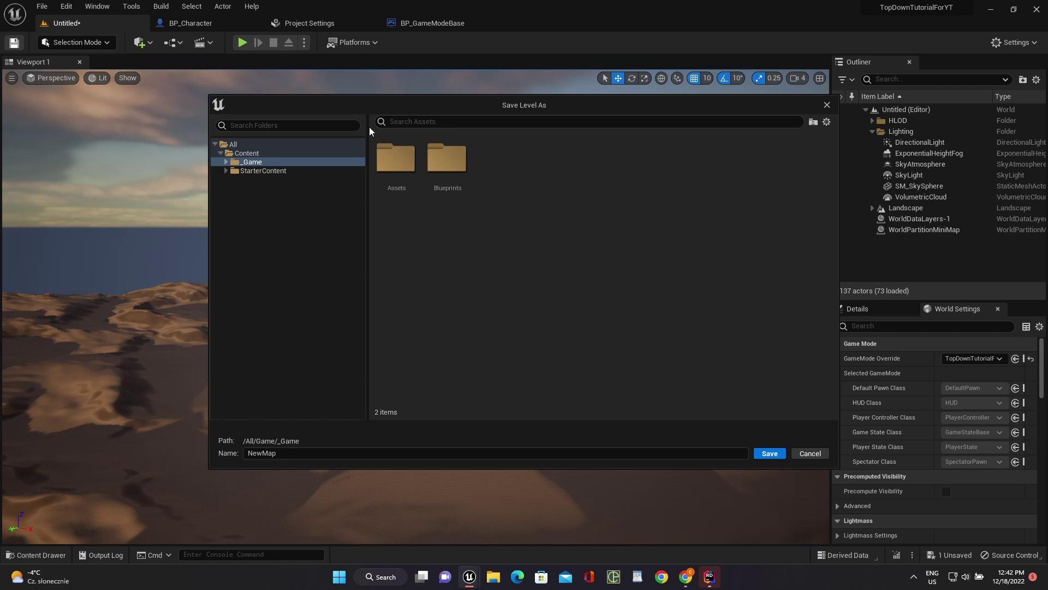
{"action": "right_click", "coordinate": [508, 170]}
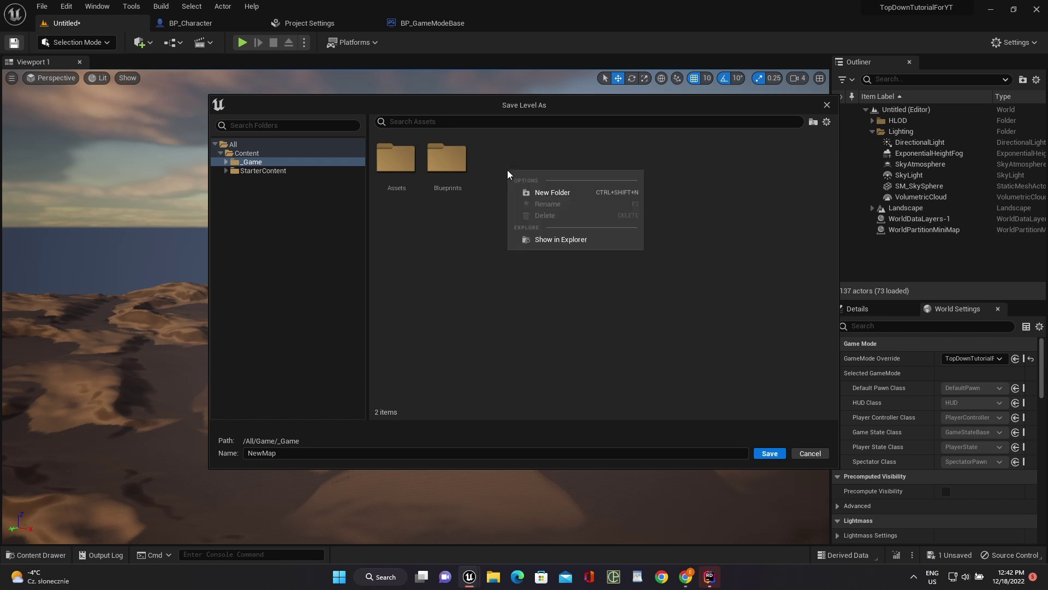
{"action": "left_click", "coordinate": [539, 195]}
{"action": "type", "text": "Lev"}
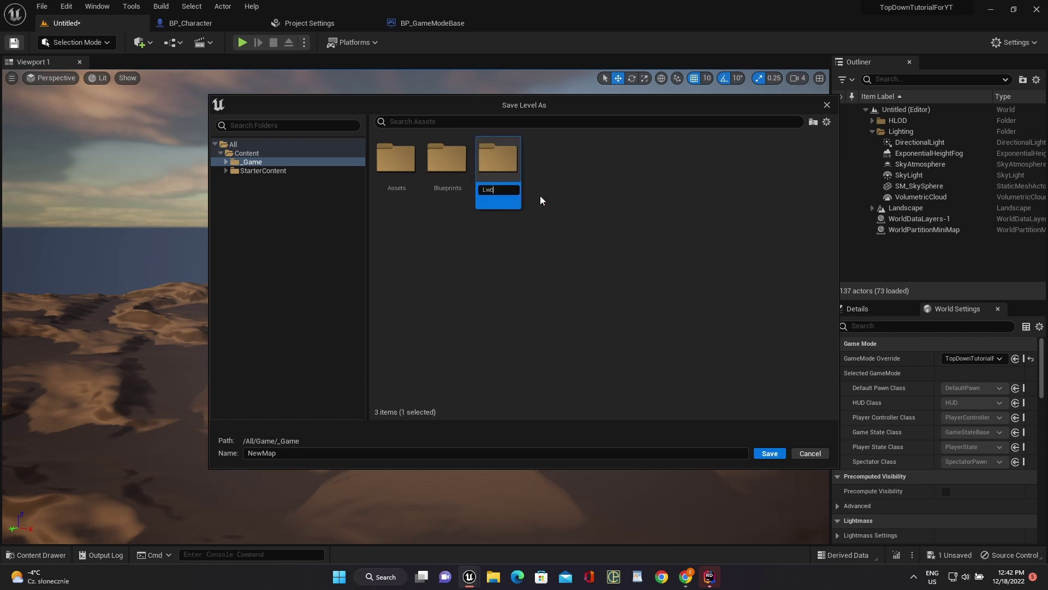
{"action": "type", "text": "e"}
{"action": "key", "text": "BackSpace"}
{"action": "key", "text": "BackSpace"}
{"action": "type", "text": "evels"}
{"action": "key", "text": "Return"}
Save the level inside Levels with the name DefaultMap.
{"action": "double_click", "coordinate": [497, 159]}
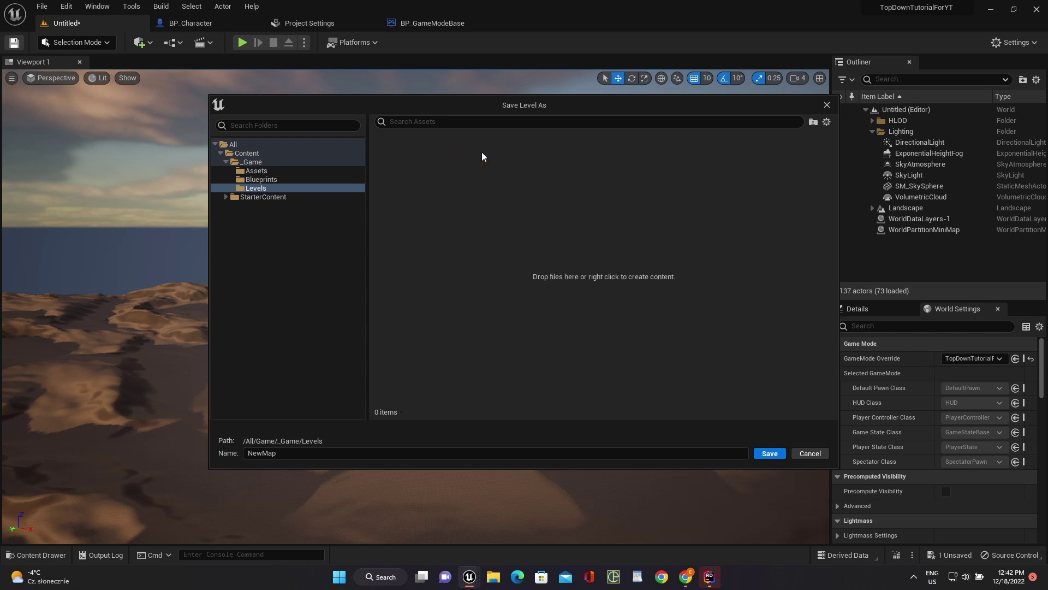
{"action": "double_click", "coordinate": [279, 452]}
{"action": "type", "text": "Default"}
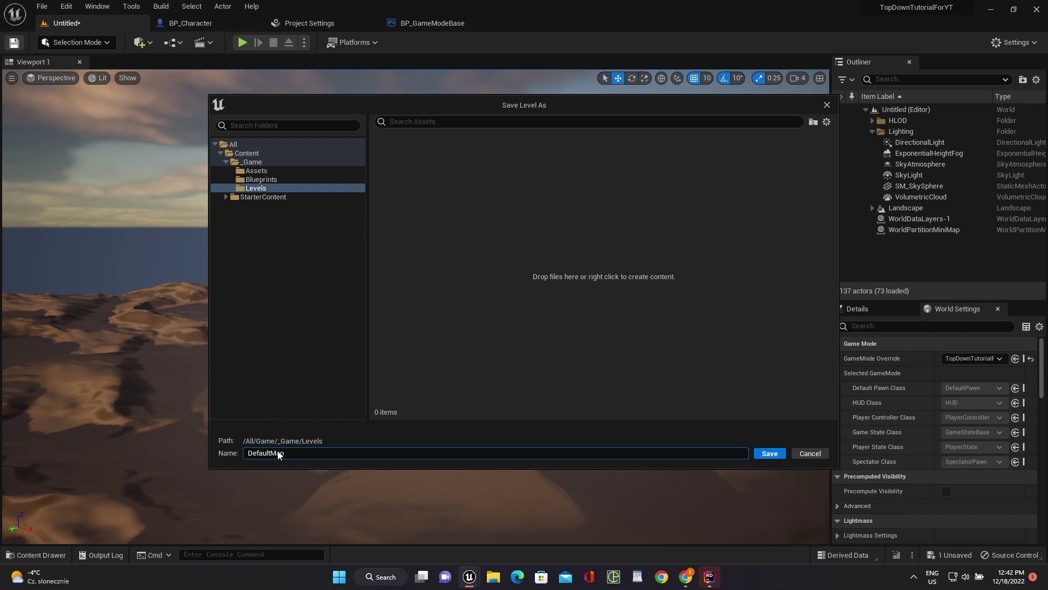
{"action": "key", "text": "Return"}
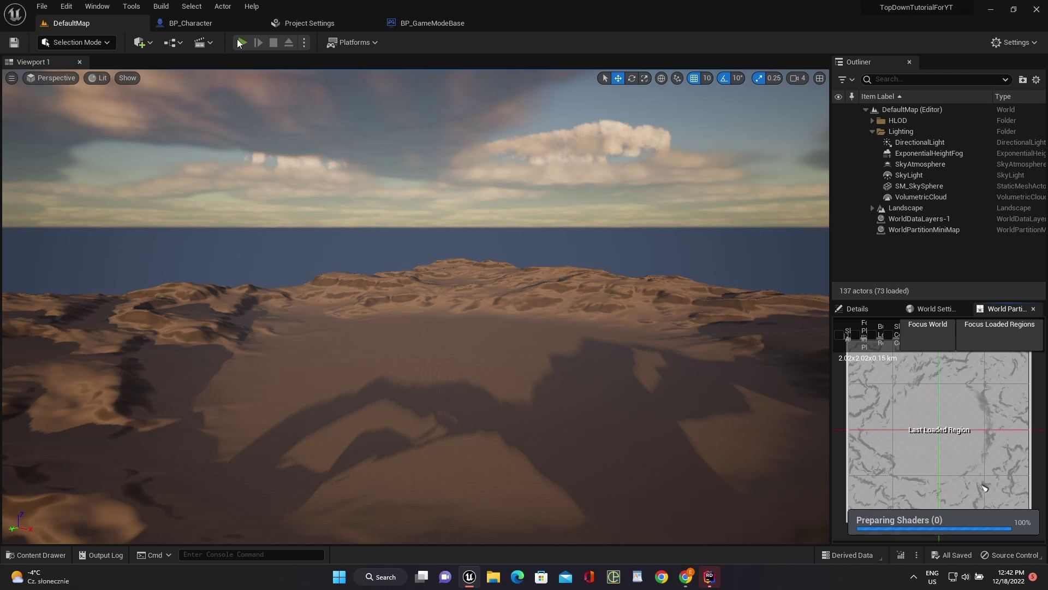
Create a new level from the Basic template through File > New Level.
{"action": "key", "text": "ctrl+space"}
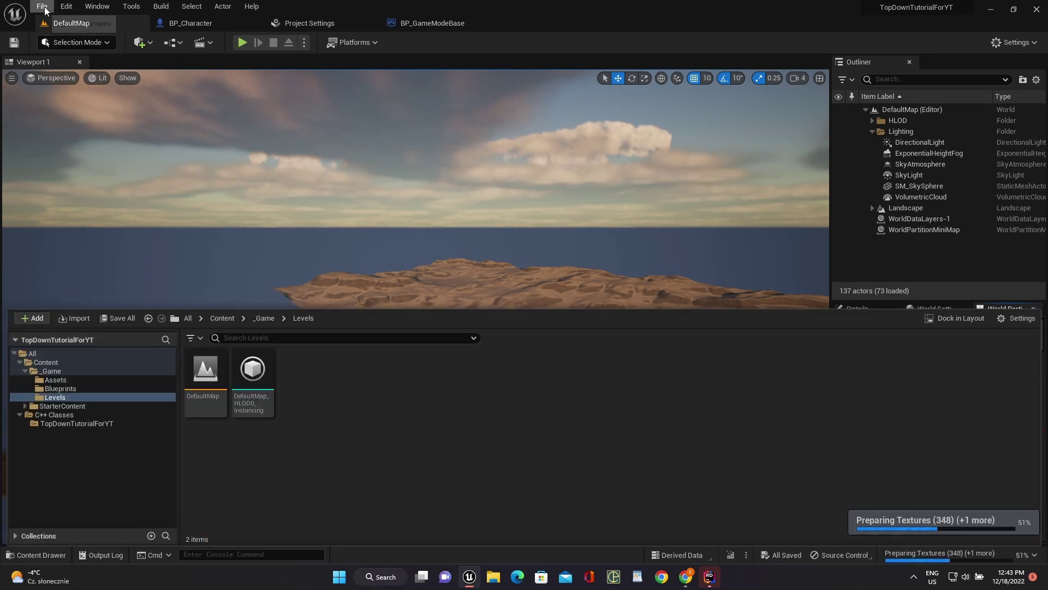
{"action": "left_click", "coordinate": [42, 6]}
{"action": "left_click", "coordinate": [68, 35]}
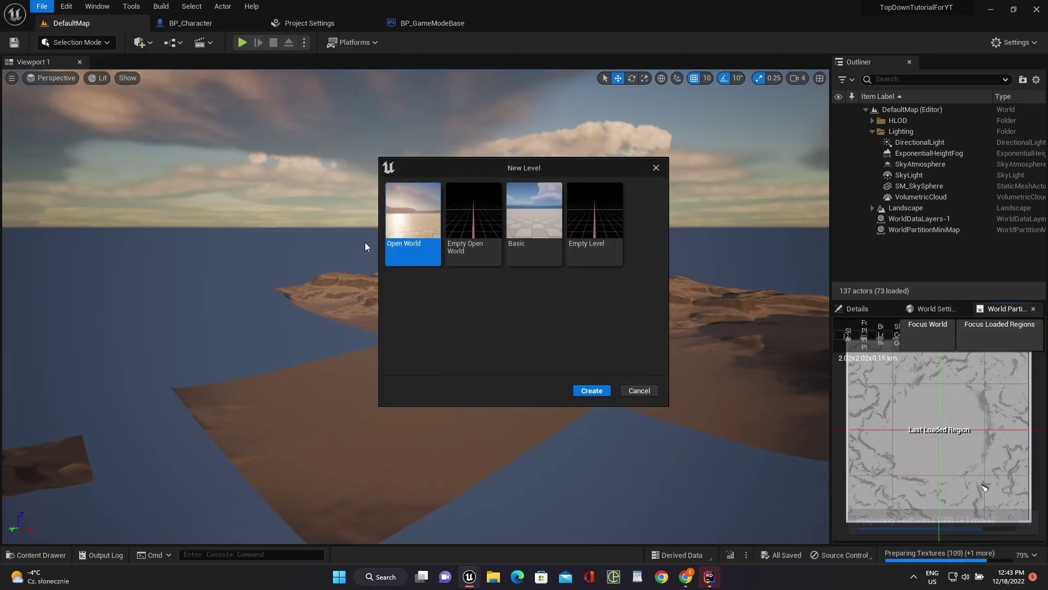
{"action": "left_click", "coordinate": [534, 249]}
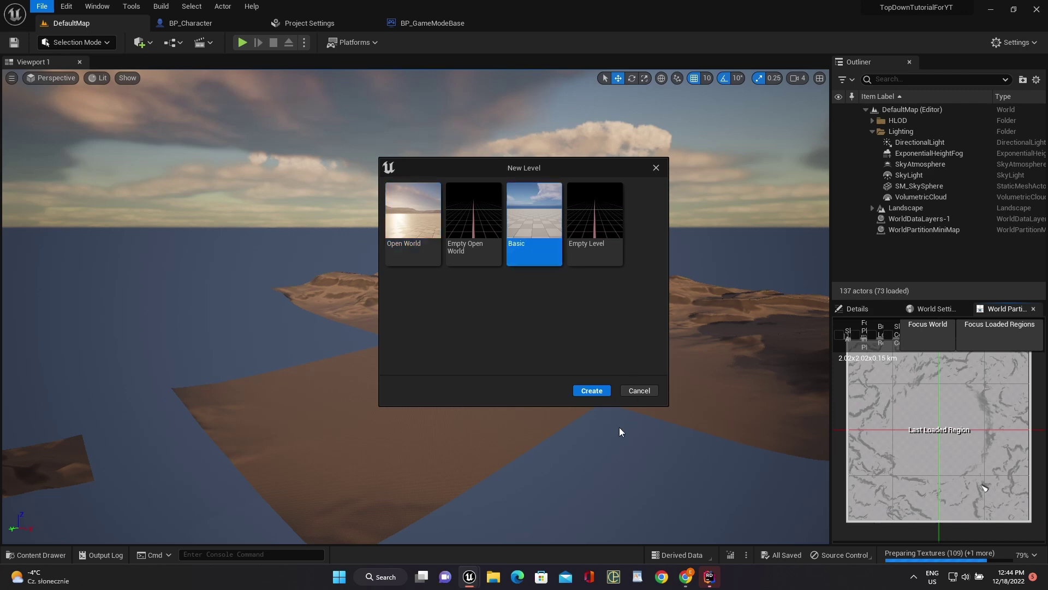
{"action": "left_click", "coordinate": [592, 391]}
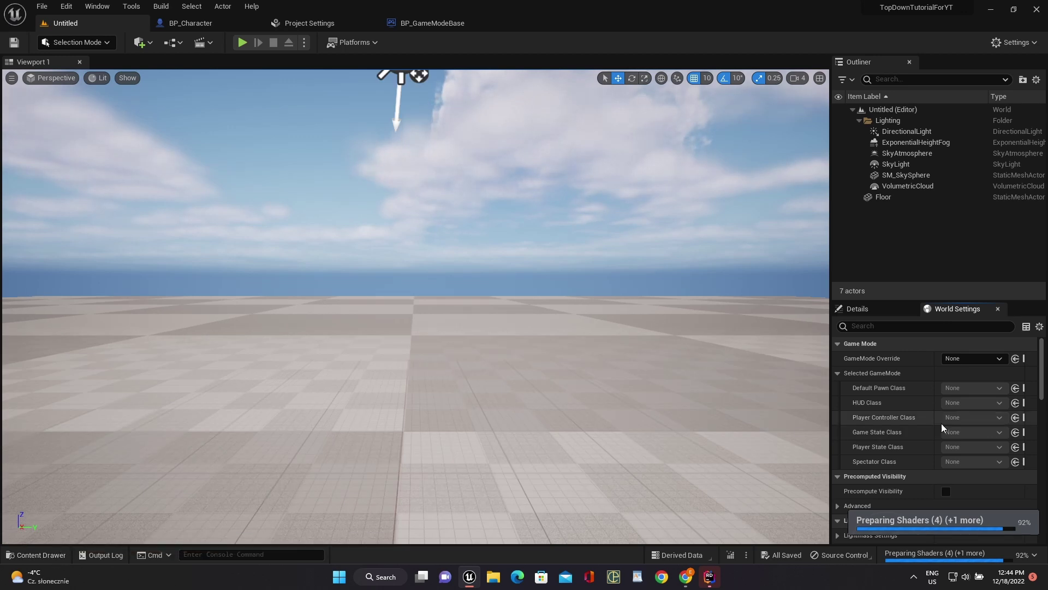
Set GameMode Override to BP_GameModeBase, then save the level over the existing DefaultMap.
{"action": "left_click", "coordinate": [961, 358]}
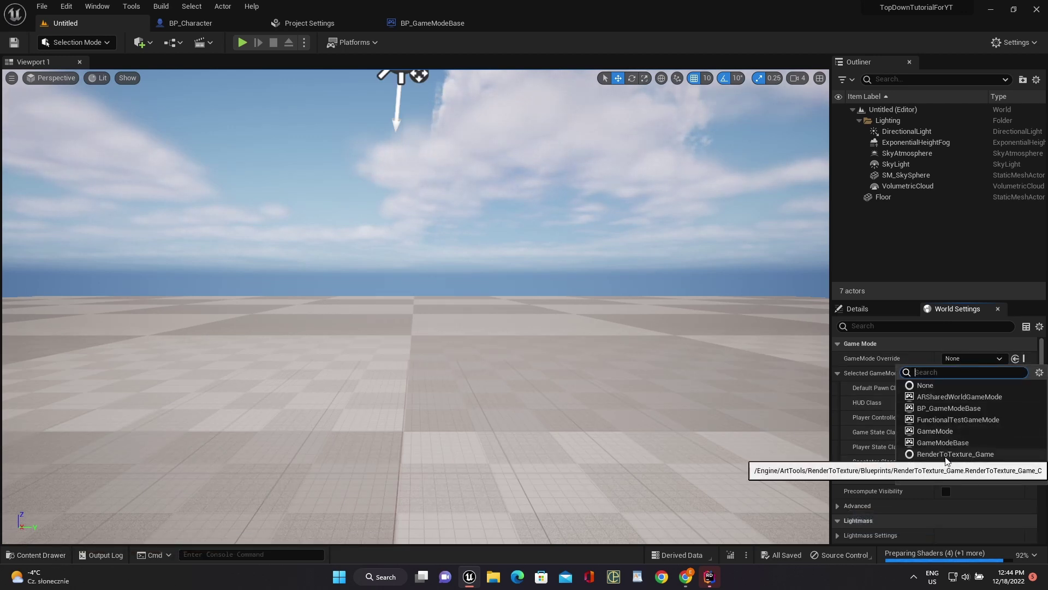
{"action": "left_click", "coordinate": [972, 410]}
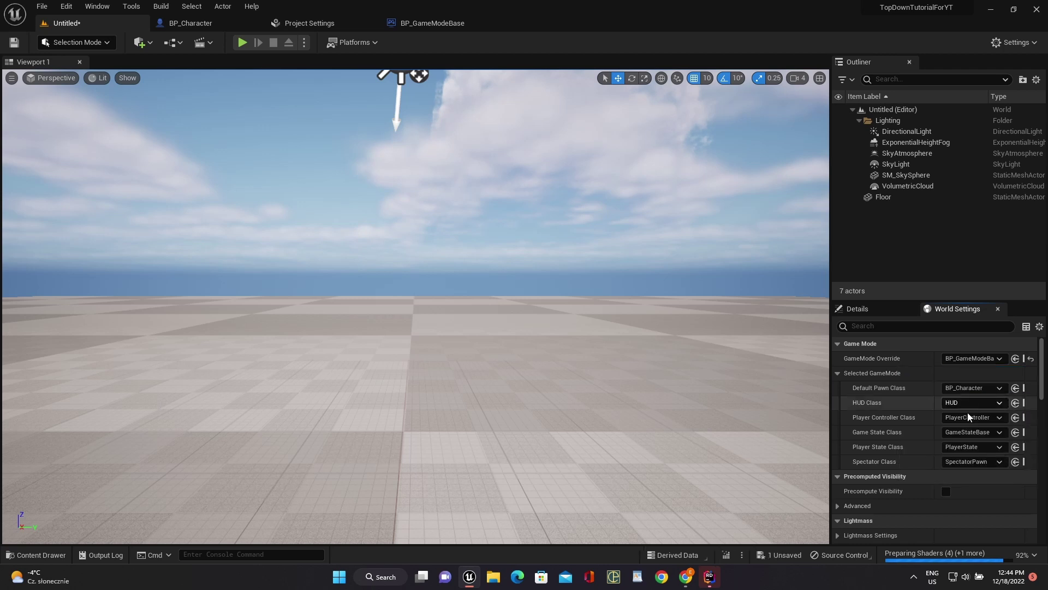
{"action": "key", "text": "ctrl+s"}
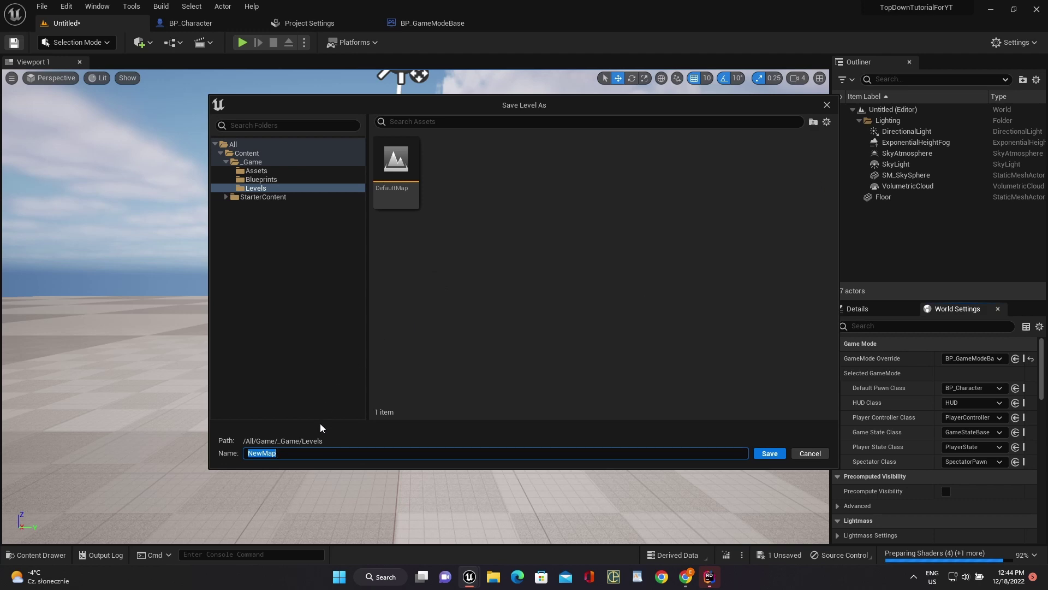
{"action": "left_click", "coordinate": [376, 183]}
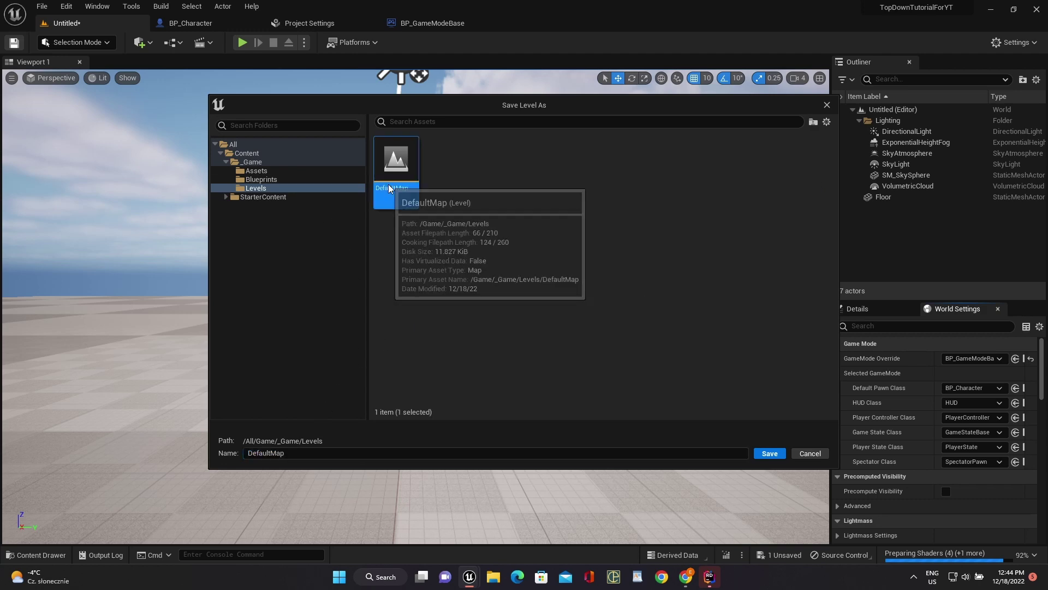
{"action": "left_click", "coordinate": [769, 453]}
{"action": "left_click", "coordinate": [556, 309]}
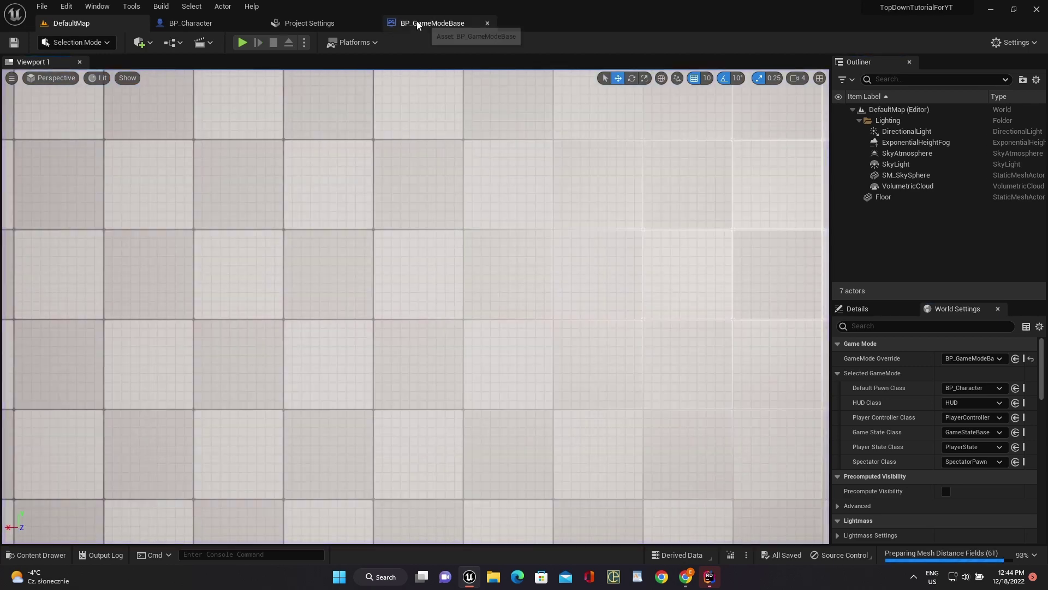
Review the BP_GameModeBase and BP_Character blueprints, then play DefaultMap in the editor.
{"action": "left_click", "coordinate": [409, 23]}
{"action": "left_click", "coordinate": [229, 24]}
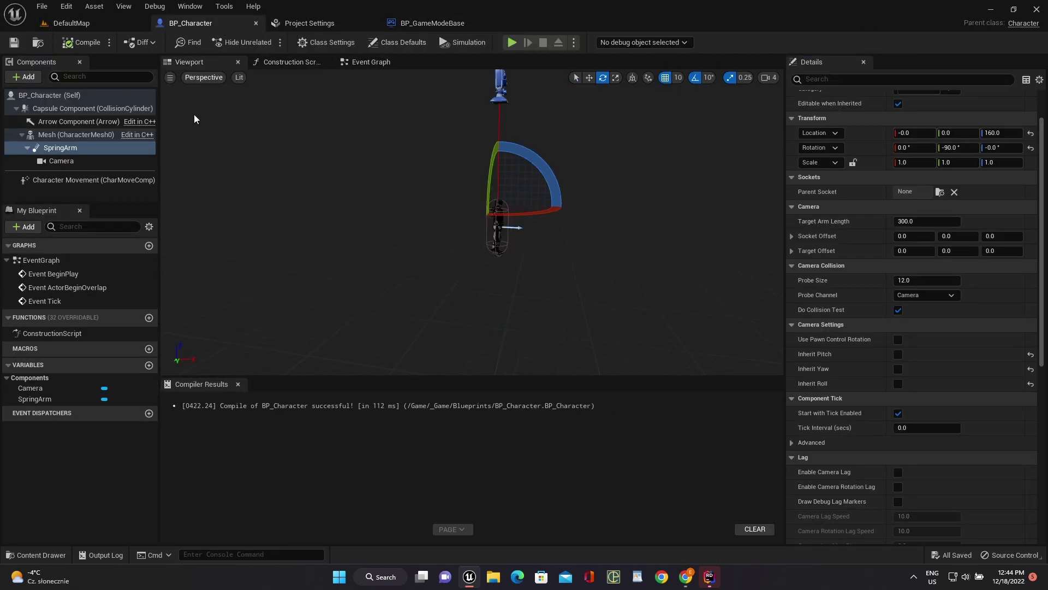
{"action": "left_click", "coordinate": [61, 161]}
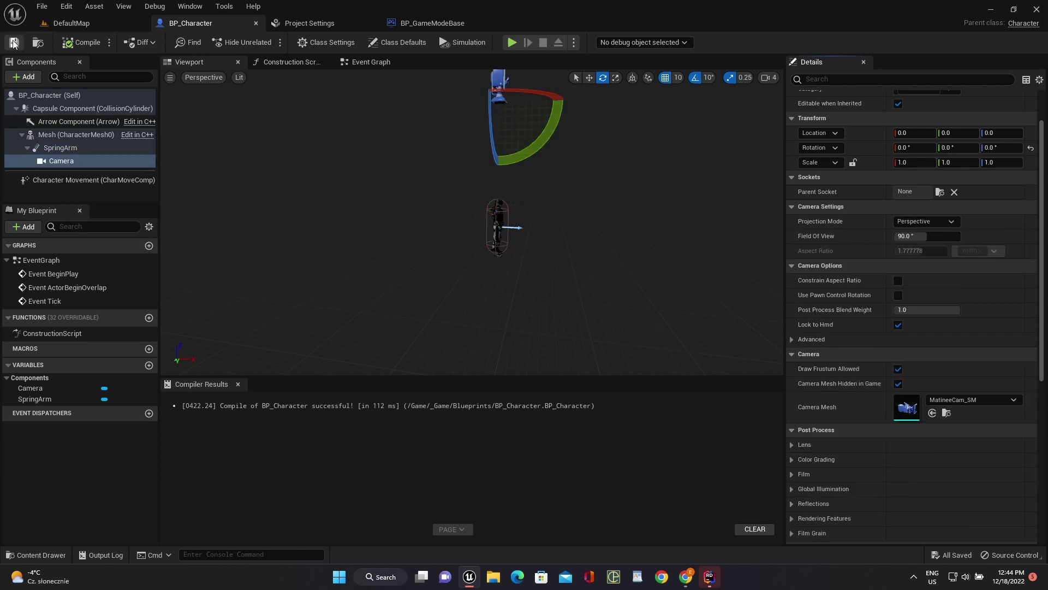
{"action": "left_click", "coordinate": [107, 25]}
{"action": "left_click", "coordinate": [243, 42]}
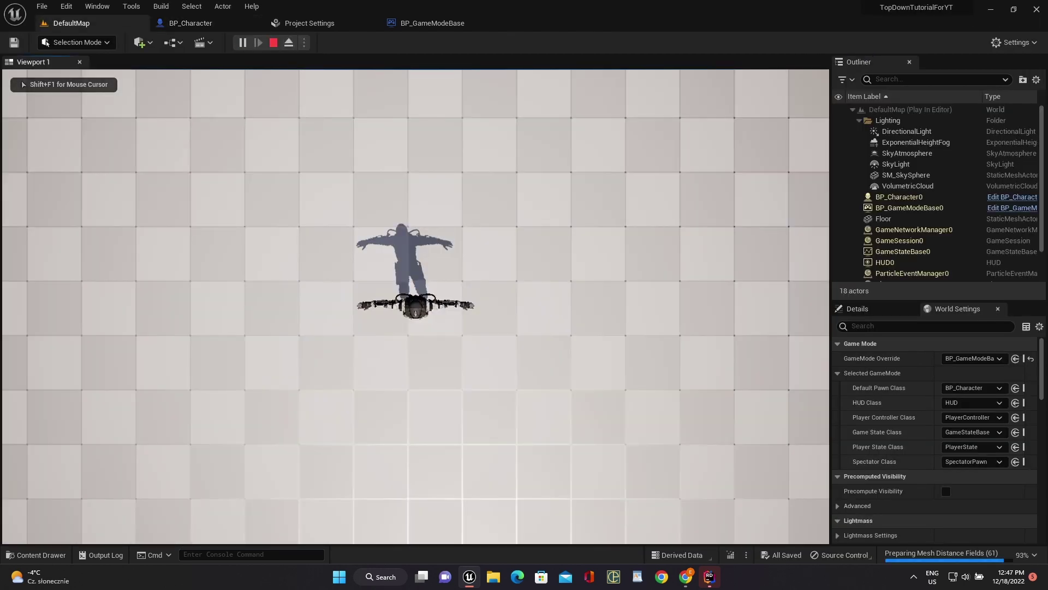